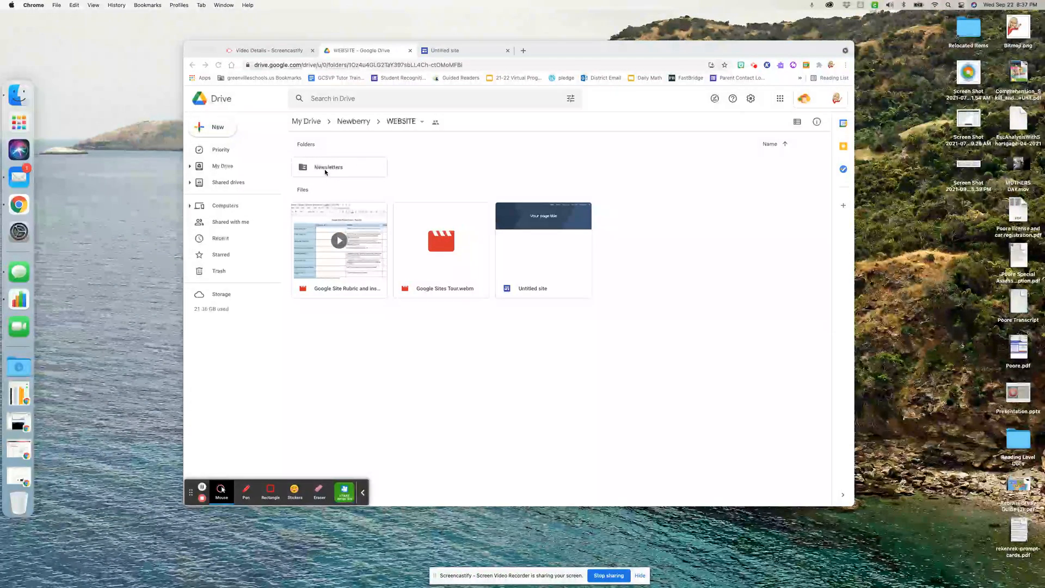
Create a folder named "01 August" inside the Newsletters folder.
right_click(644, 215)
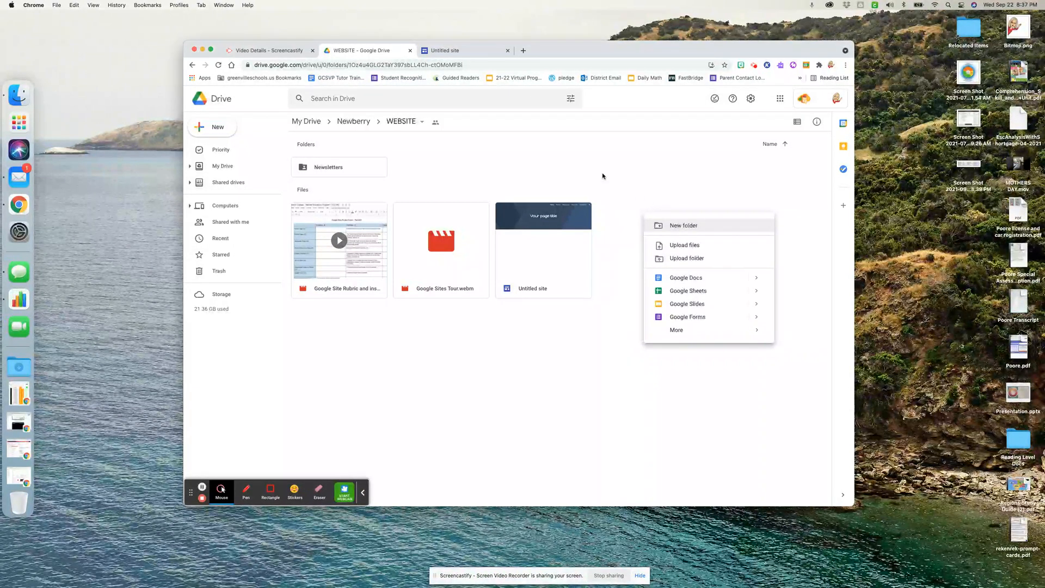
left_click(583, 164)
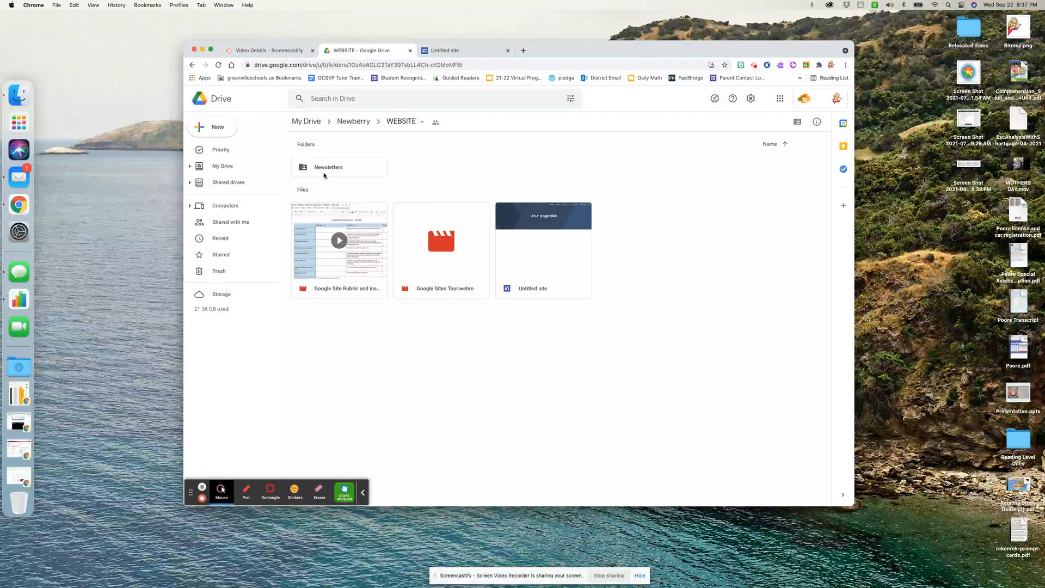
double_click(342, 168)
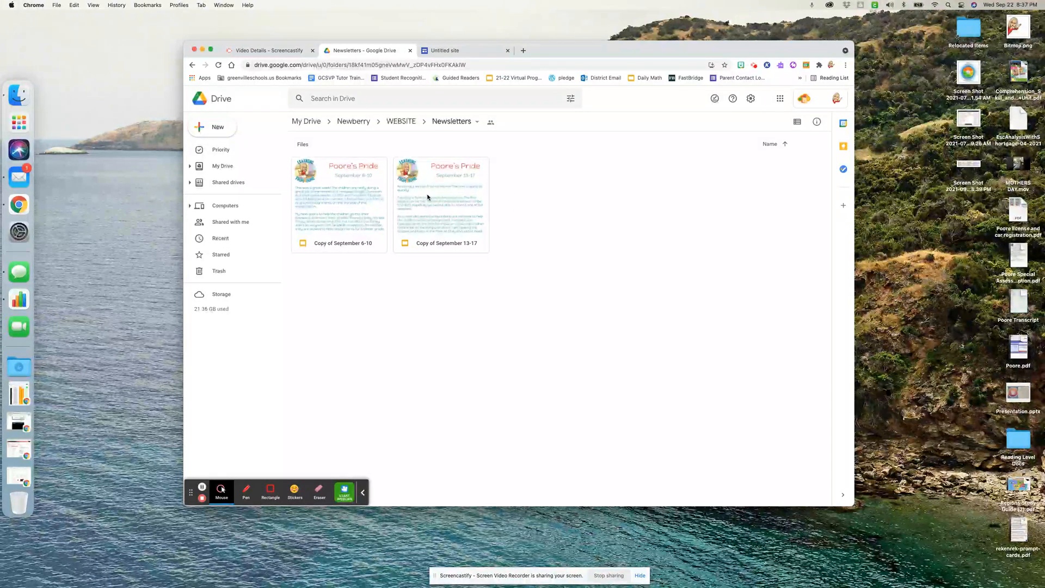
right_click(561, 195)
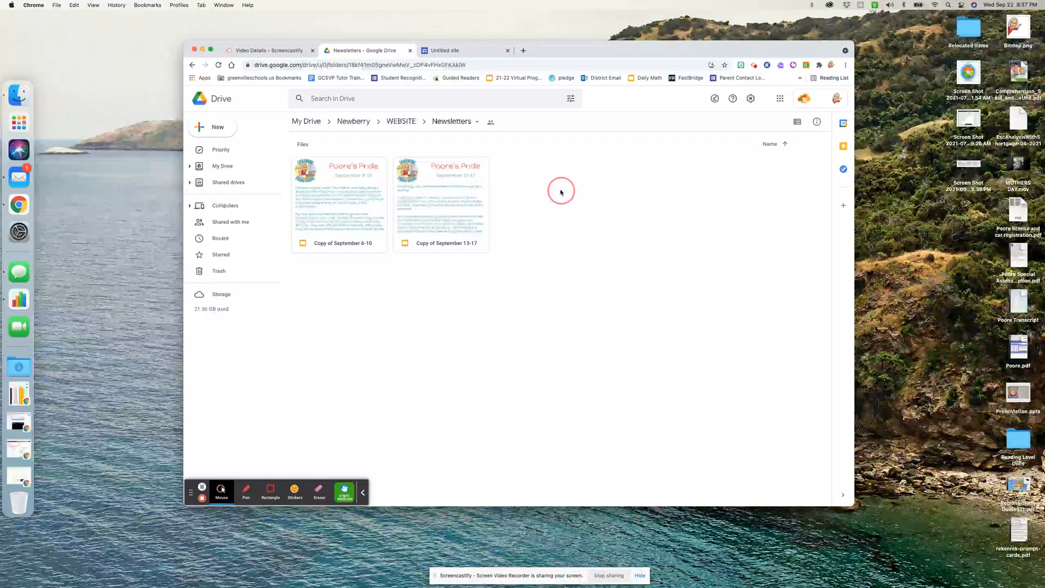
left_click(597, 204)
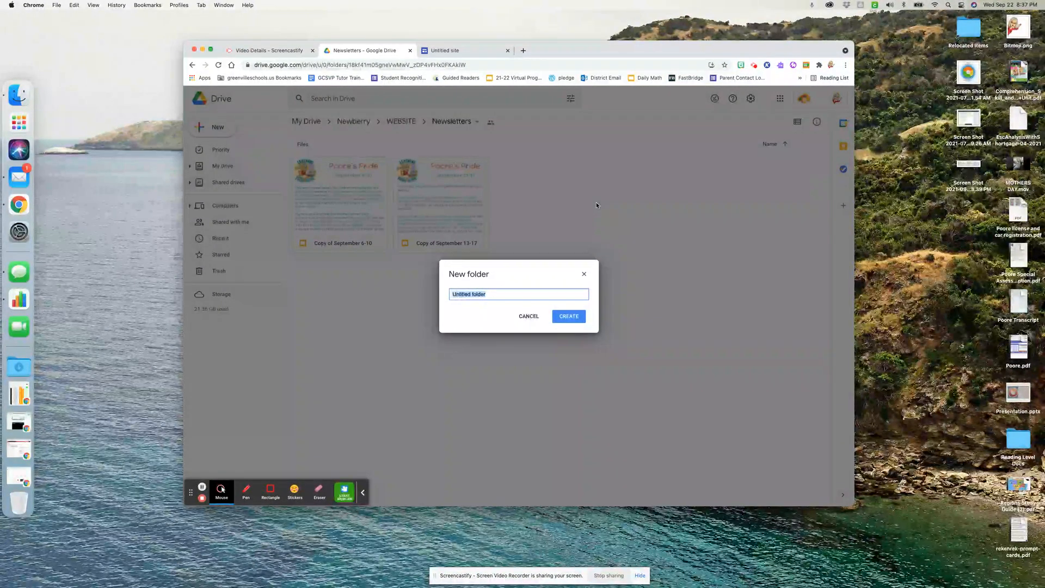
type("01 August")
key("Return")
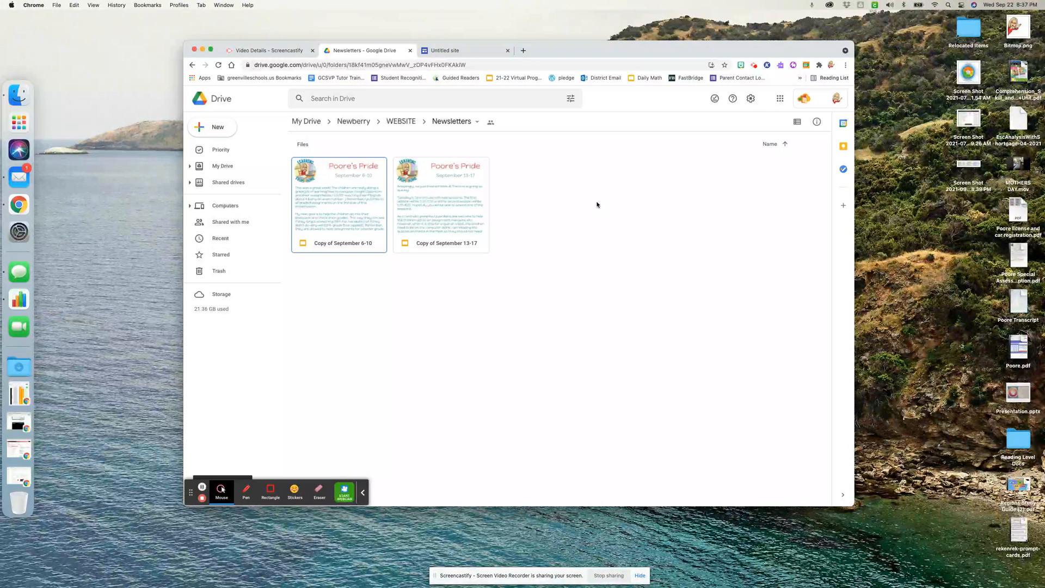
Add another folder named "02 September" alongside 01 August in Newsletters.
right_click(567, 196)
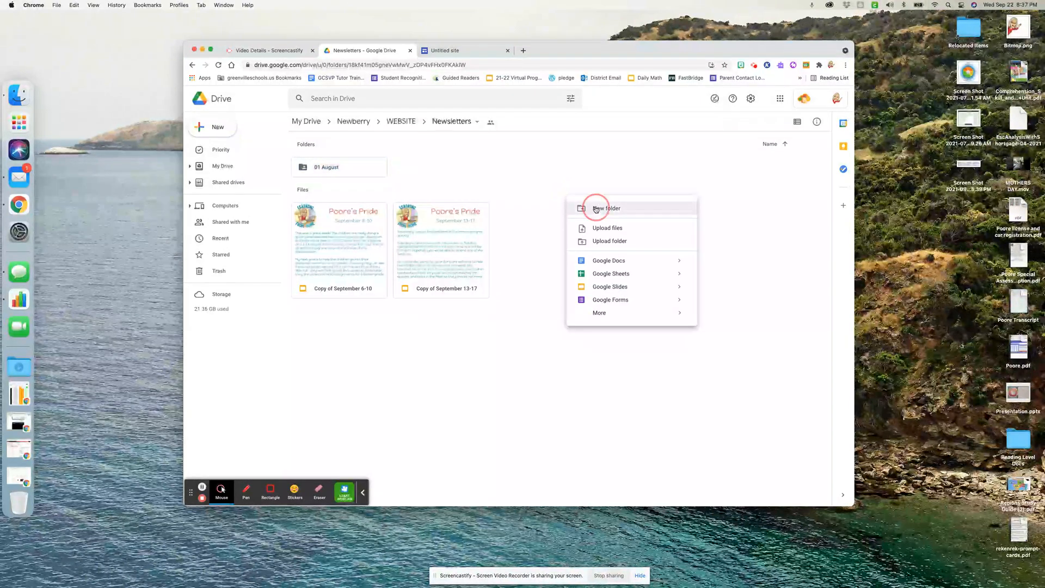
left_click(596, 208)
type("0")
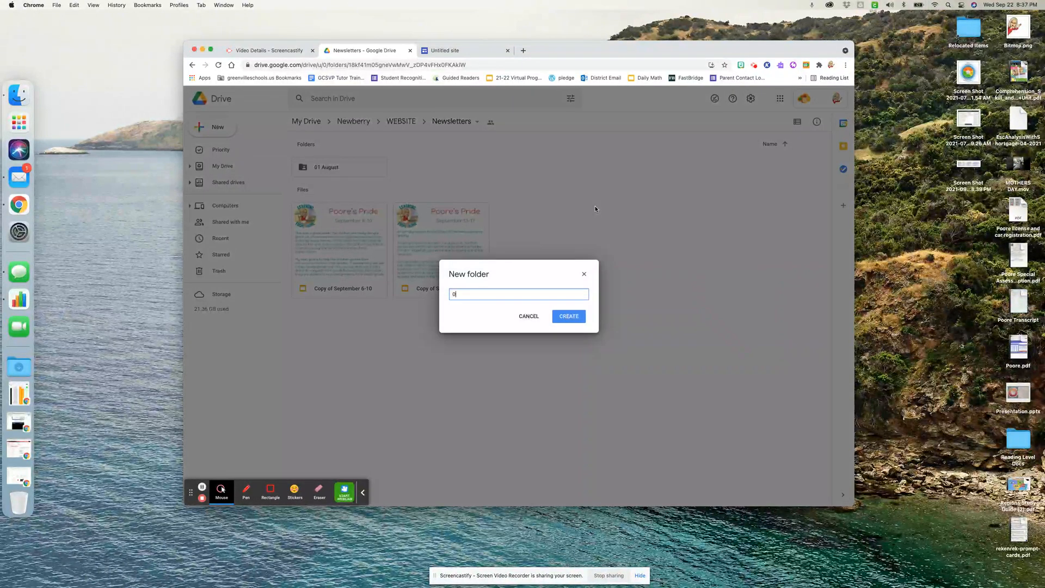
type("2 September")
key("Return")
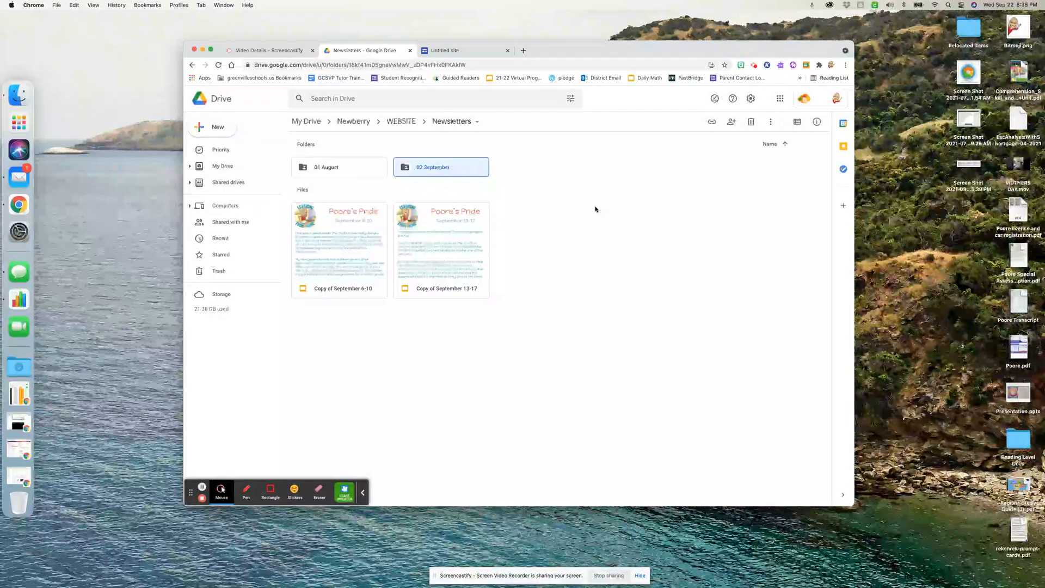
Move Copy of September 6-10 into 01 August and Copy of September 13-17 into 02 September, accepting the access changes.
left_click_drag(350, 253, 344, 170)
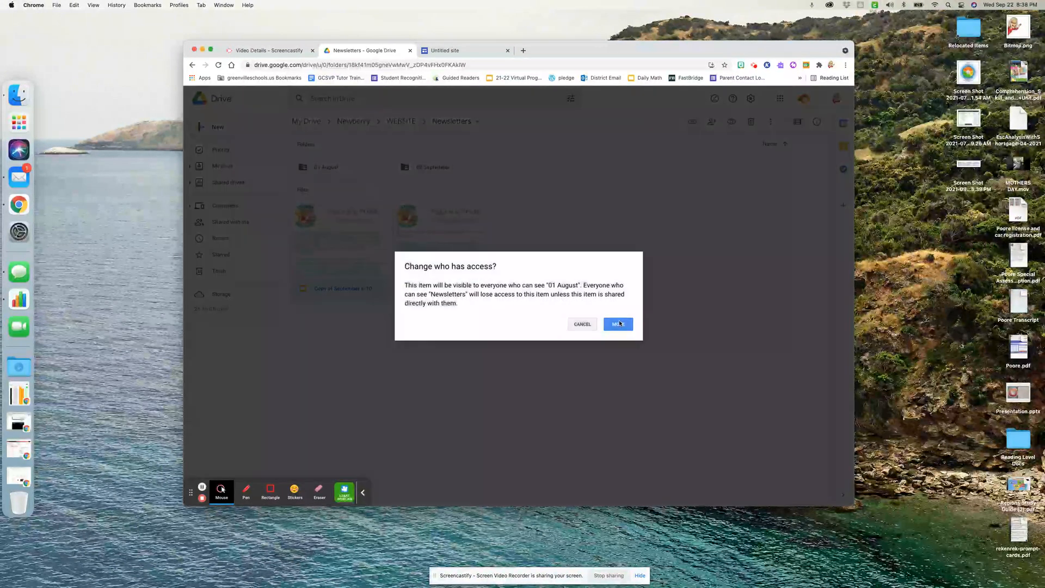
left_click(619, 323)
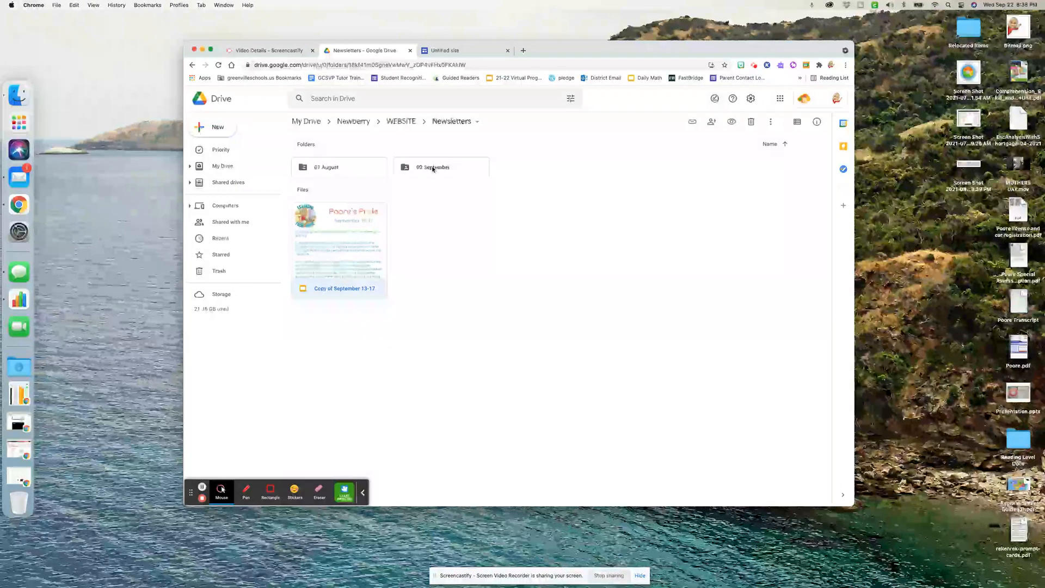
left_click(425, 227)
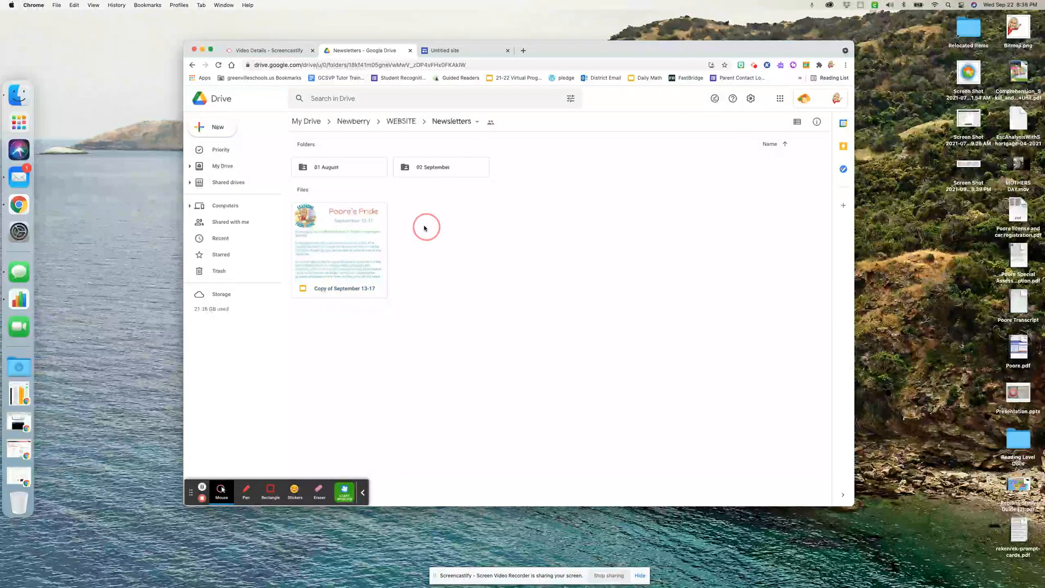
left_click(349, 244)
left_click_drag(342, 235, 512, 332)
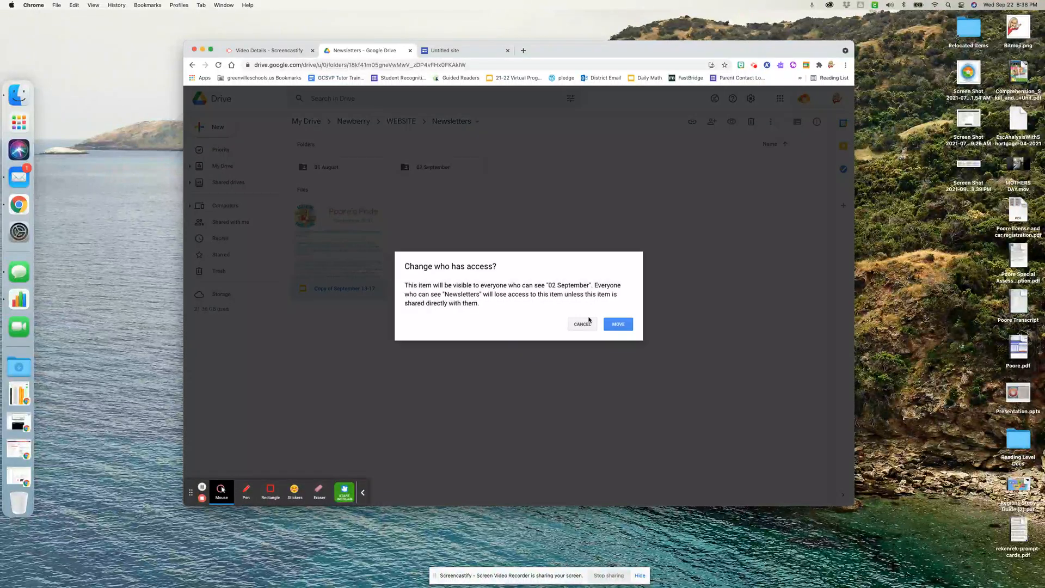
left_click(614, 323)
left_click(457, 292)
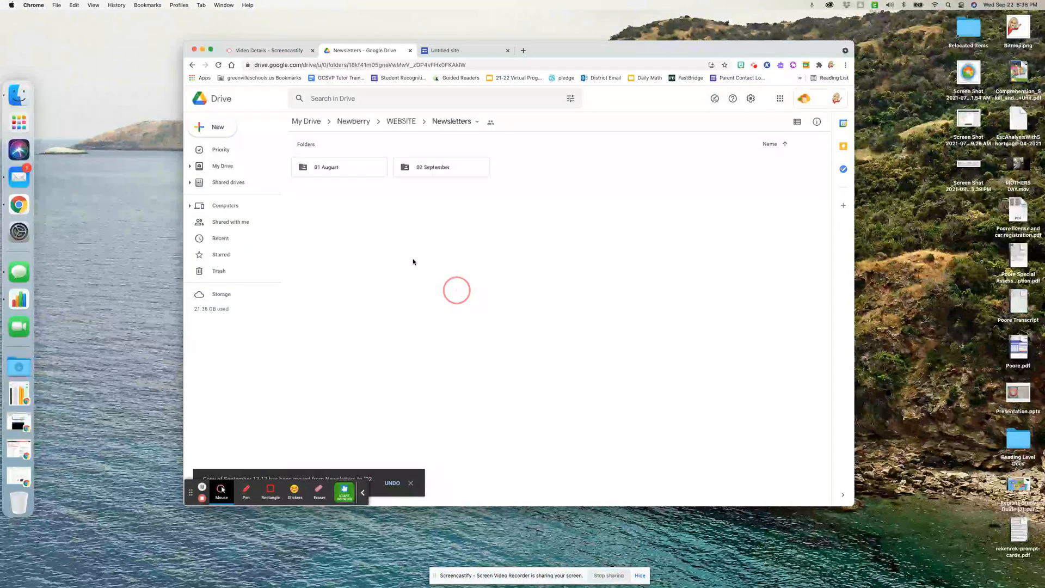
Open the 01 August folder to check its contents and return to the Newsletters folder.
left_click(605, 332)
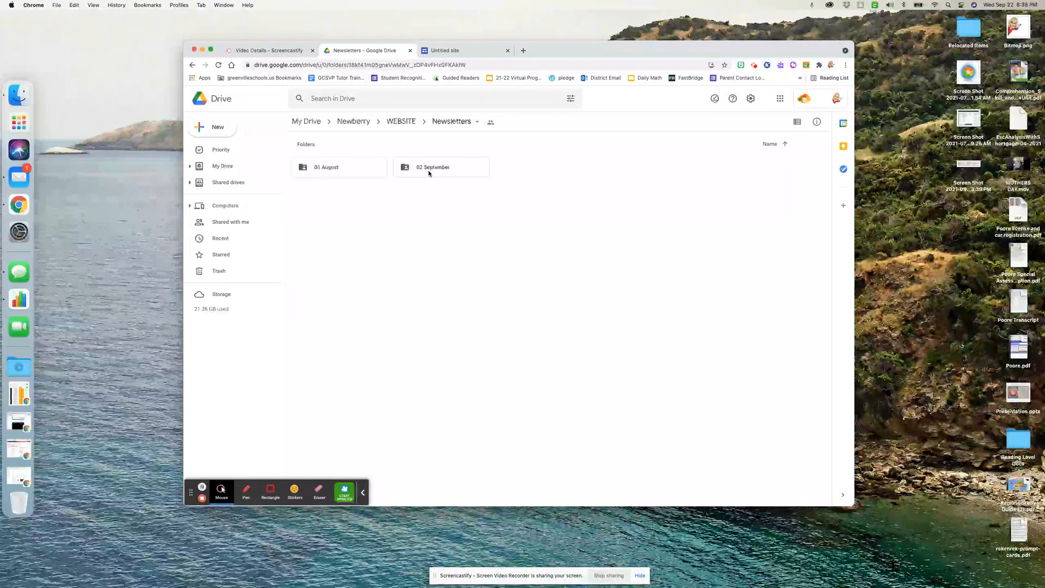
double_click(362, 169)
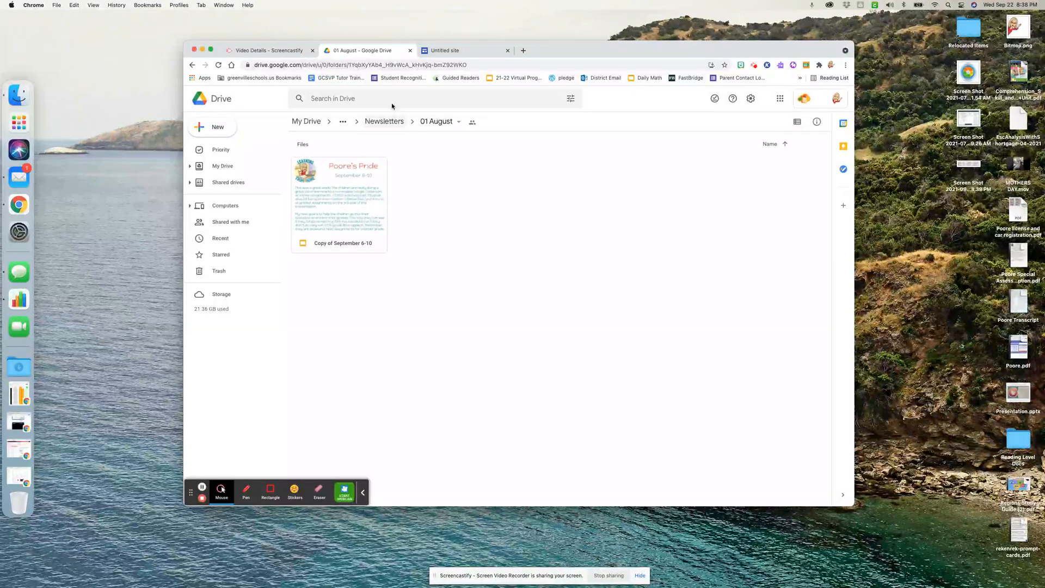
left_click(387, 121)
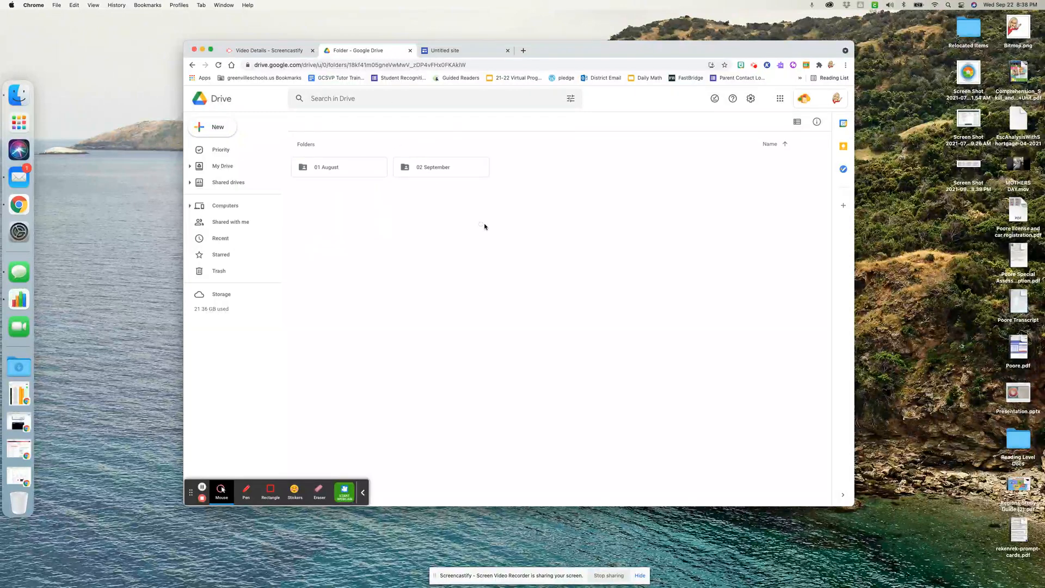
Switch to the untitled site in Google Sites and open its Newsletter page for editing.
left_click(455, 51)
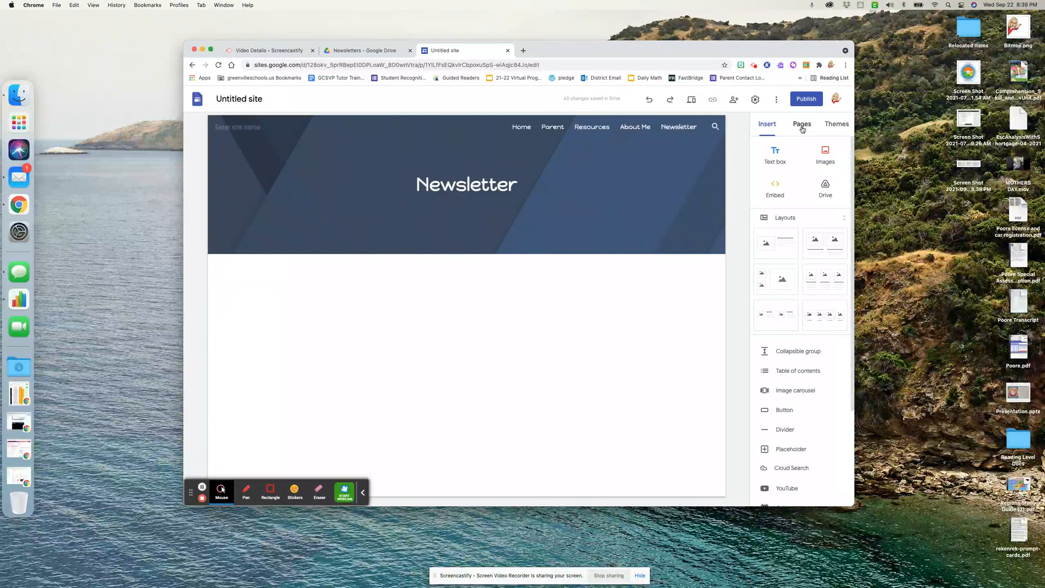
left_click(800, 124)
left_click(791, 244)
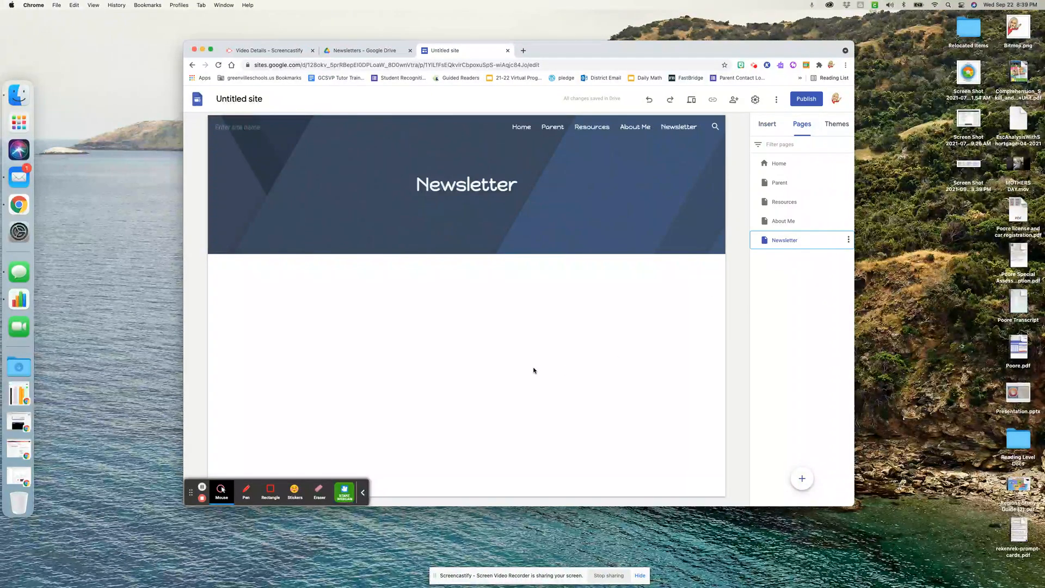
left_click(428, 363)
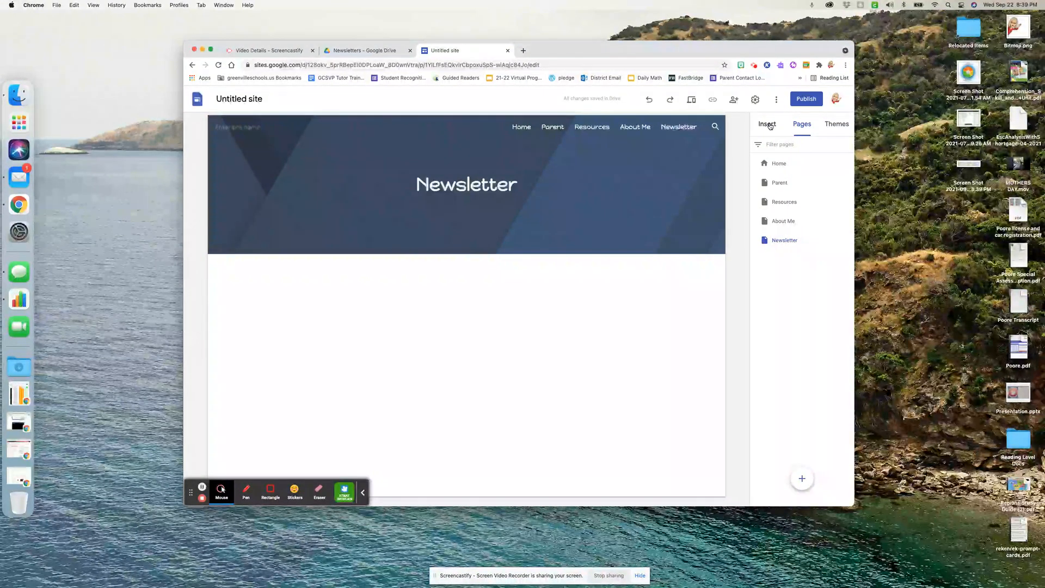
Insert the 01 August and 02 September folders from Newberry > WEBSITE > Newsletters in Drive onto the Newsletter page.
left_click(768, 126)
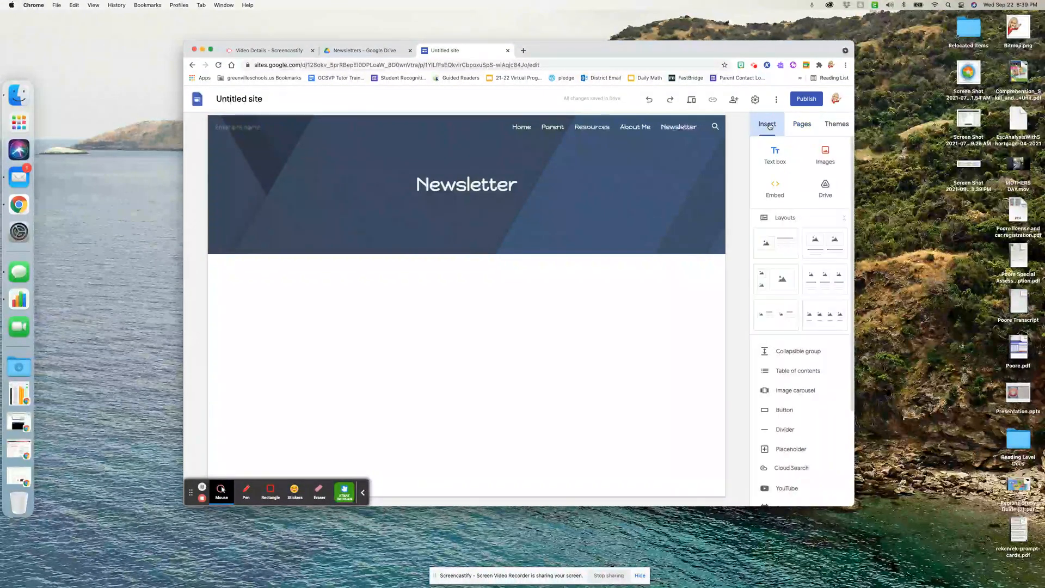
left_click(827, 187)
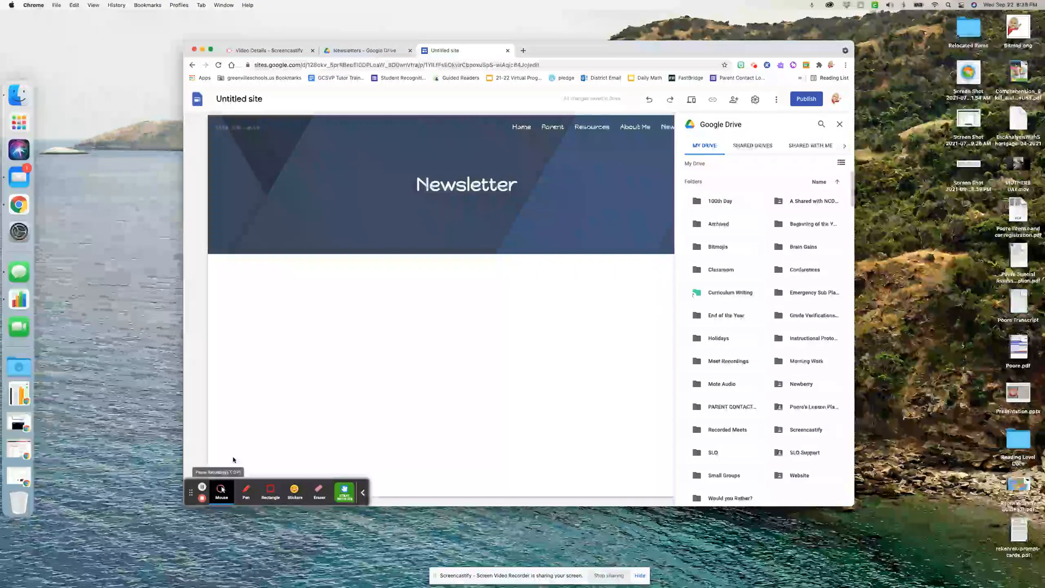
double_click(799, 386)
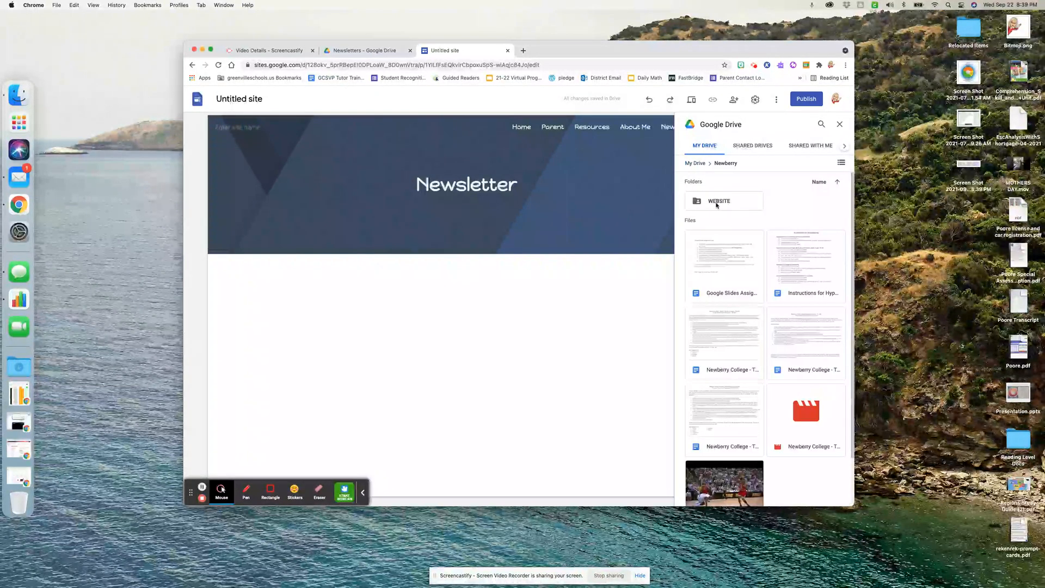
double_click(719, 202)
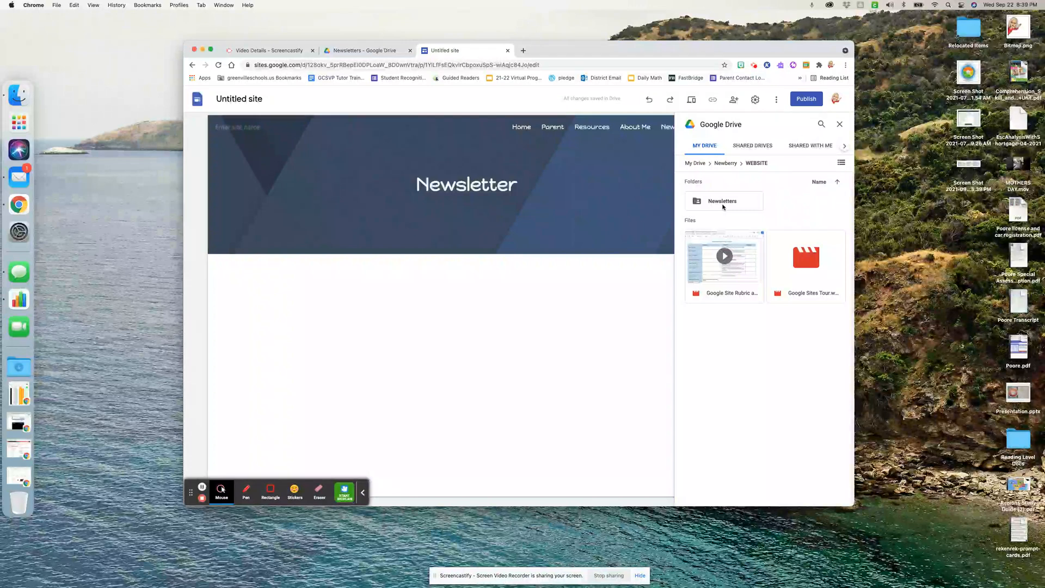
double_click(723, 206)
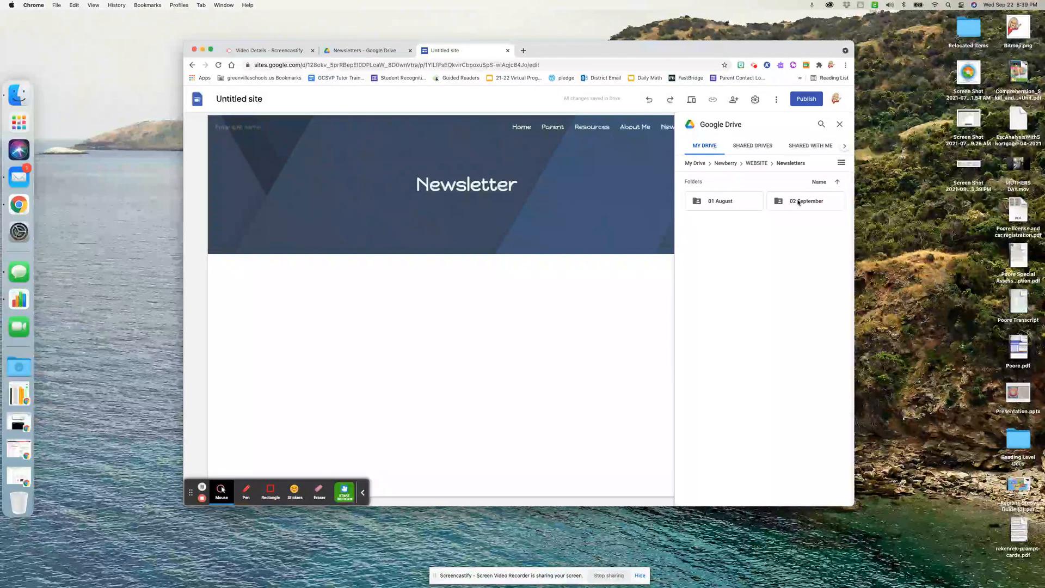
left_click(716, 203)
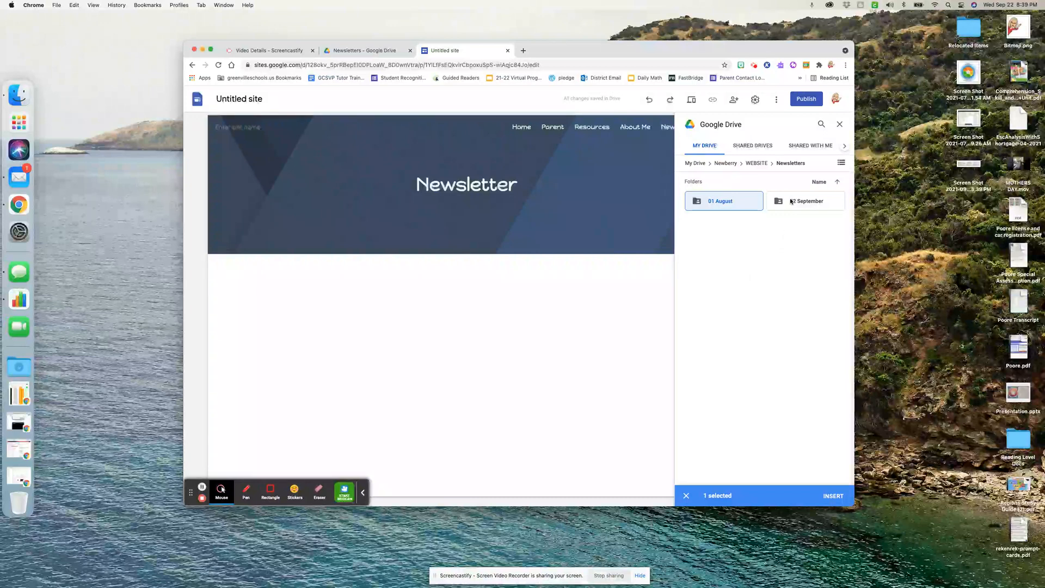
left_click(791, 201)
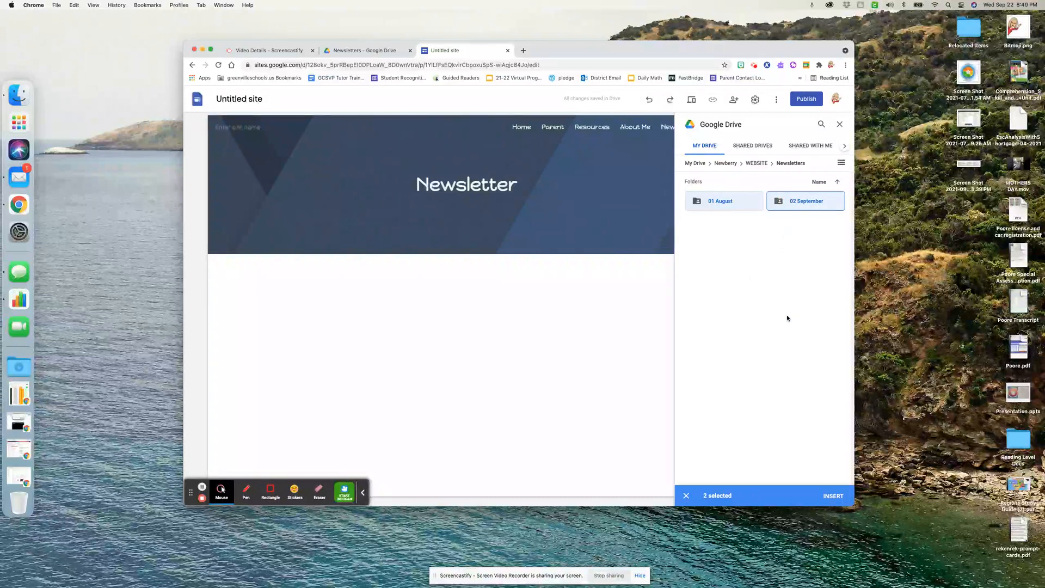
left_click(834, 496)
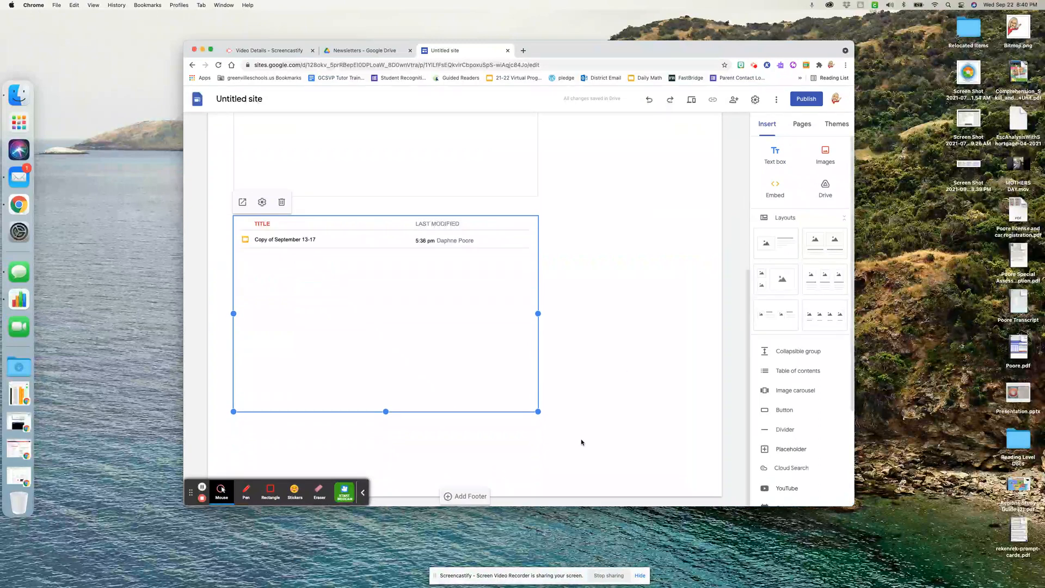
Set the view type of the embedded 01 August folder to Grid View.
scroll(581, 442, "up", 5)
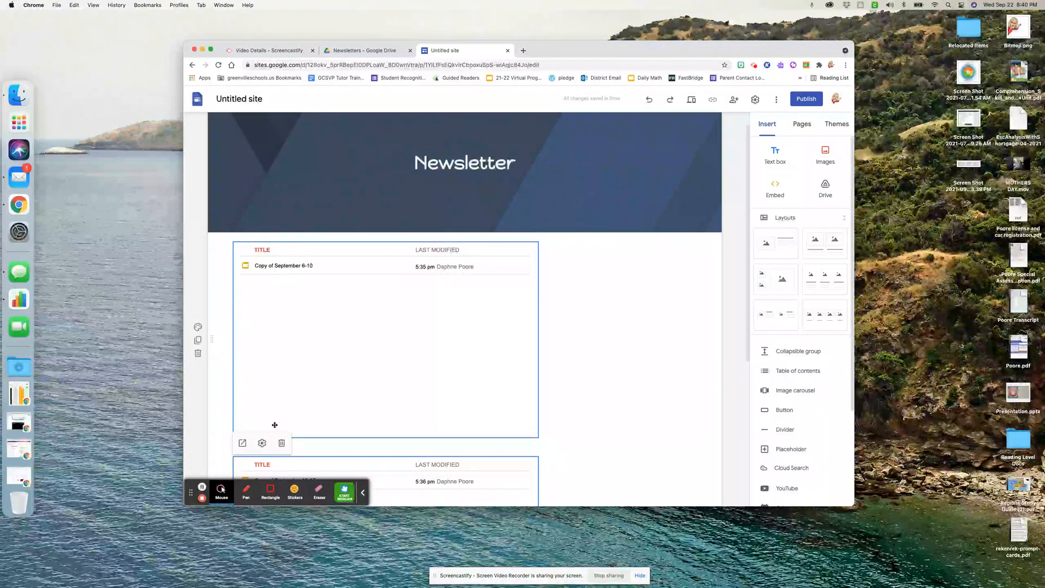
left_click(277, 269)
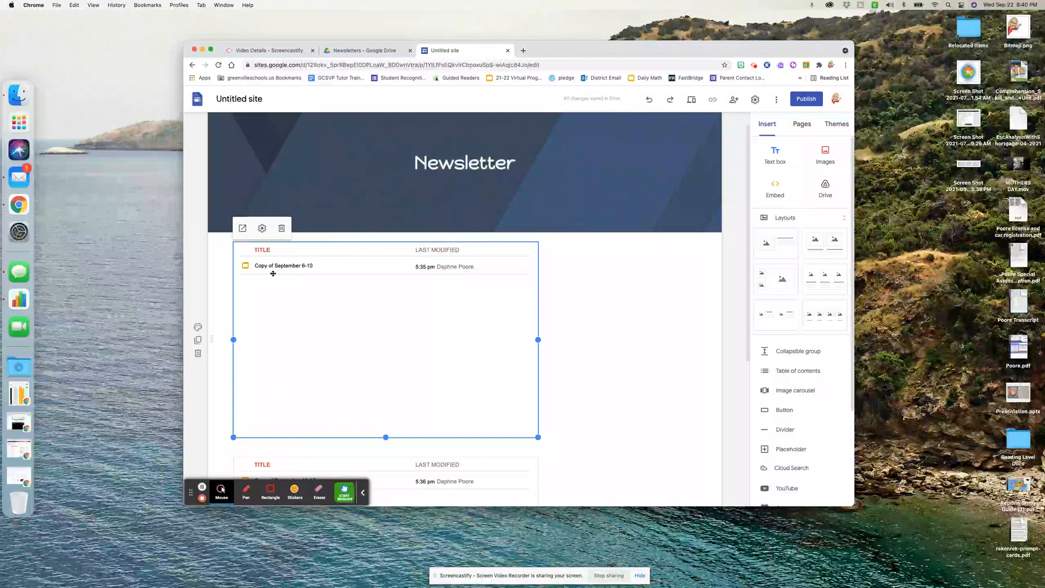
left_click(261, 228)
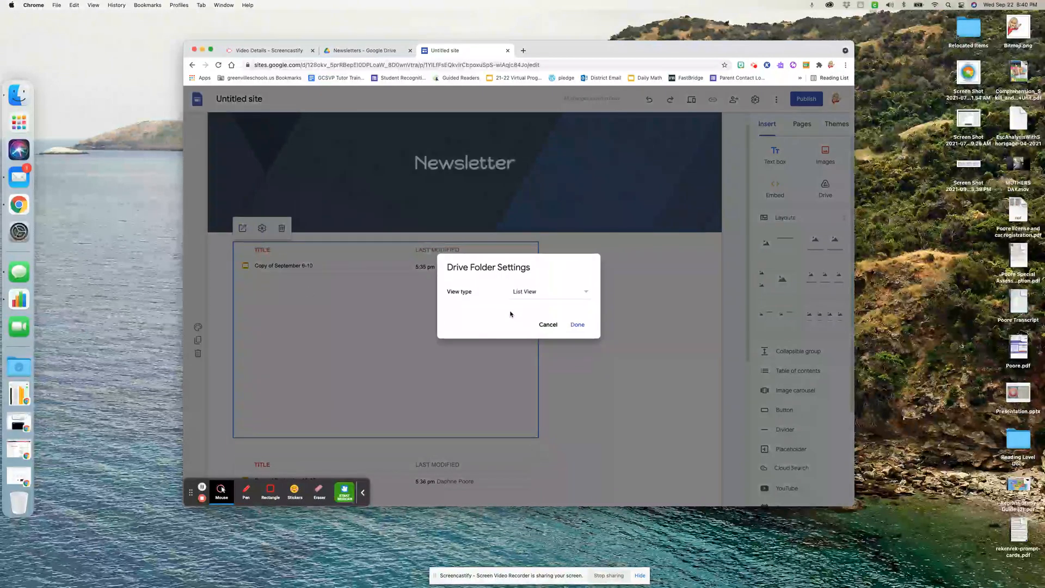
left_click(532, 293)
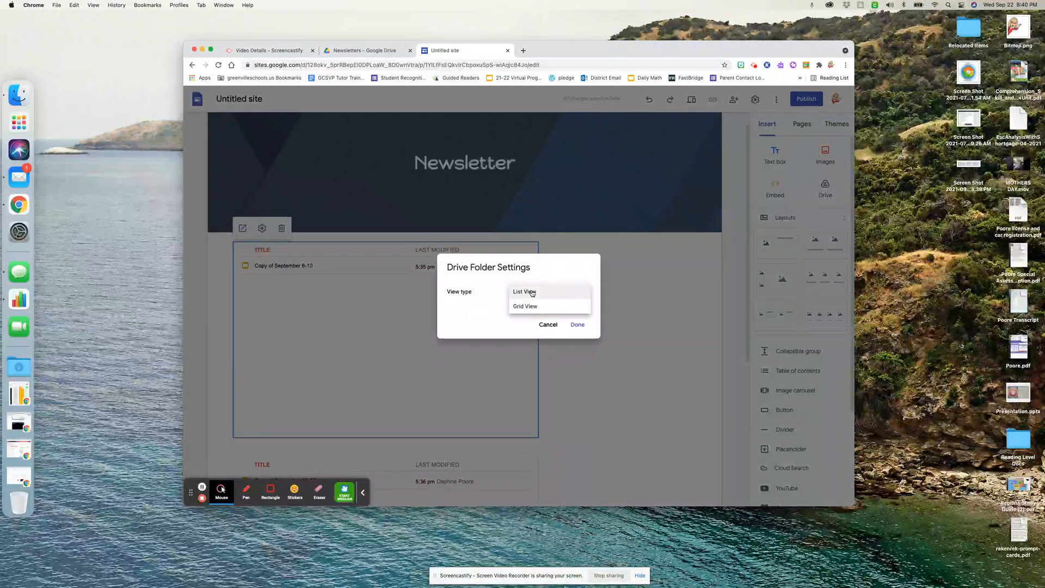
left_click(531, 308)
left_click(577, 324)
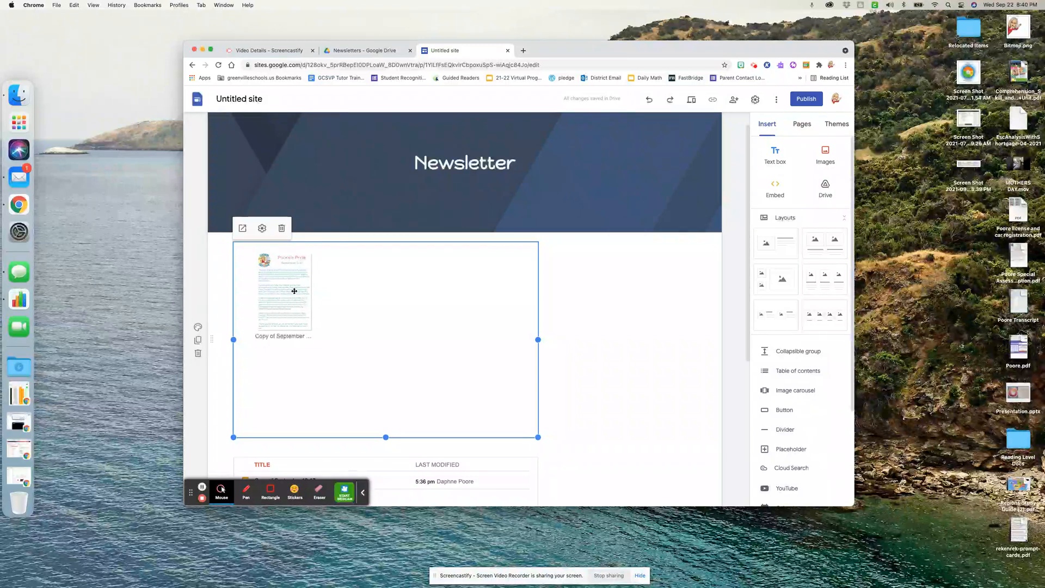
Set the view type of the embedded 02 September folder to Grid View.
scroll(387, 364, "down", 5)
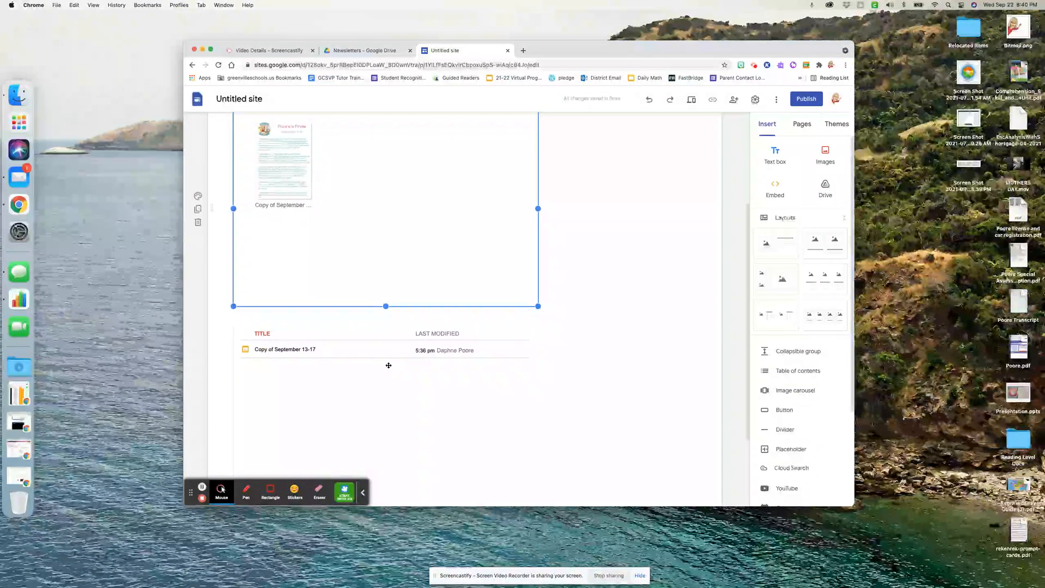
left_click(368, 377)
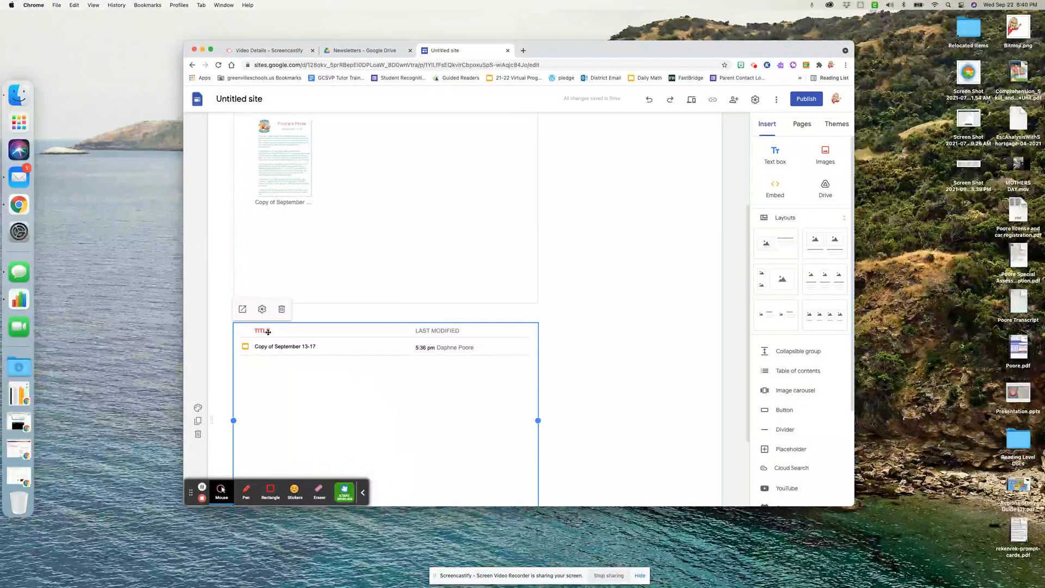
left_click(262, 309)
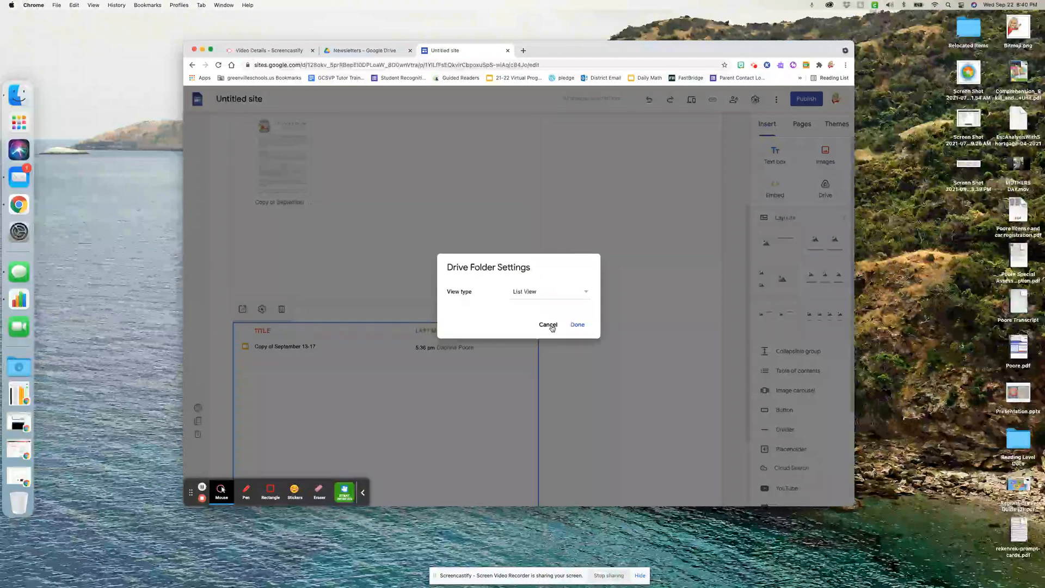
left_click(550, 292)
left_click(526, 306)
left_click(577, 325)
Widen both embedded folders on the Newsletter page to span the full content width.
left_click(465, 348)
left_click_drag(538, 361, 701, 362)
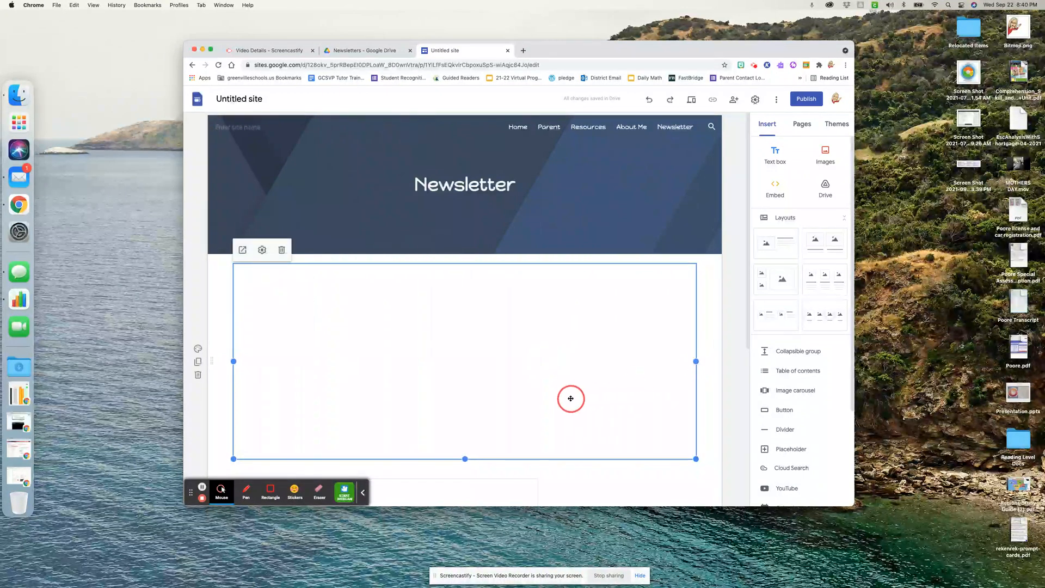
left_click_drag(570, 398, 385, 329)
left_click_drag(537, 313, 697, 314)
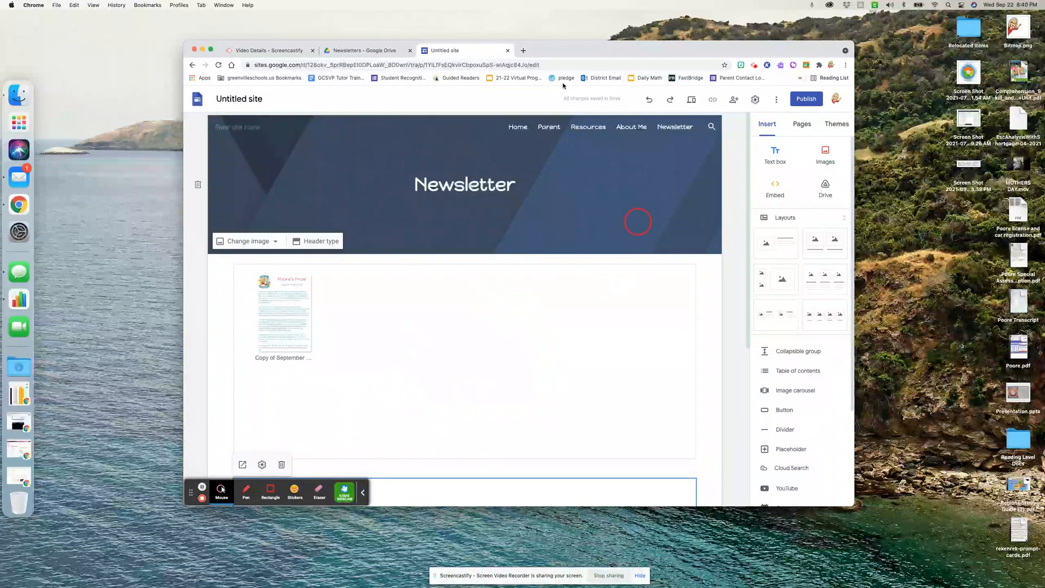
Compare the 01 August and 02 September folders in Drive with the two folder embeds on the Newsletter page.
left_click(363, 50)
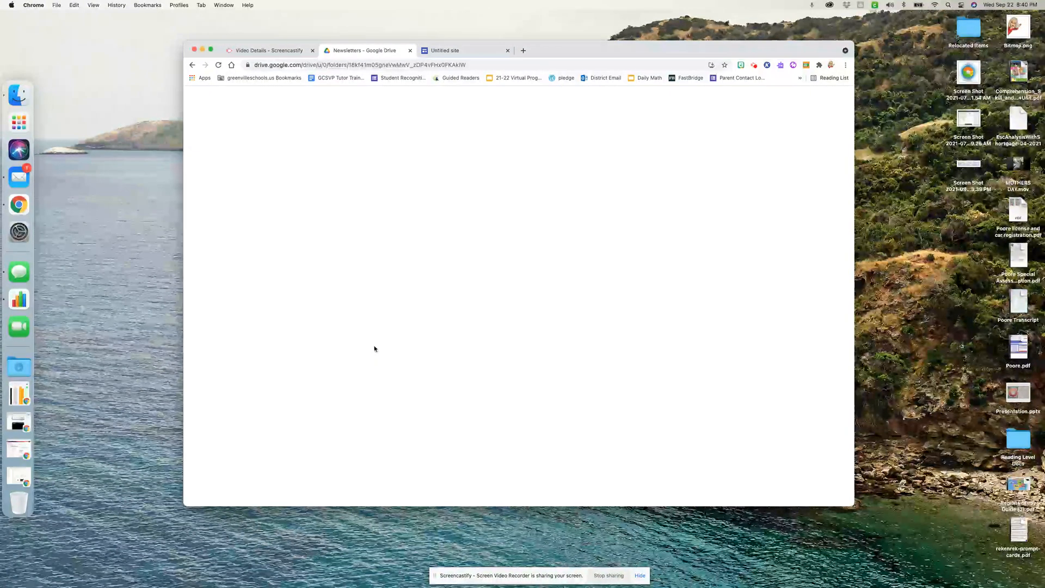
left_click(351, 172)
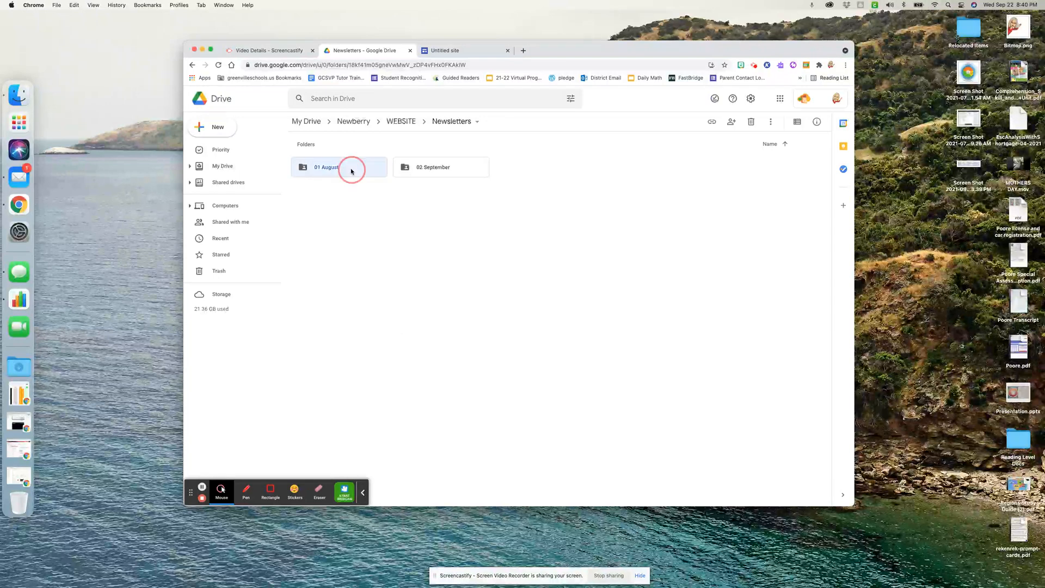
left_click(440, 169)
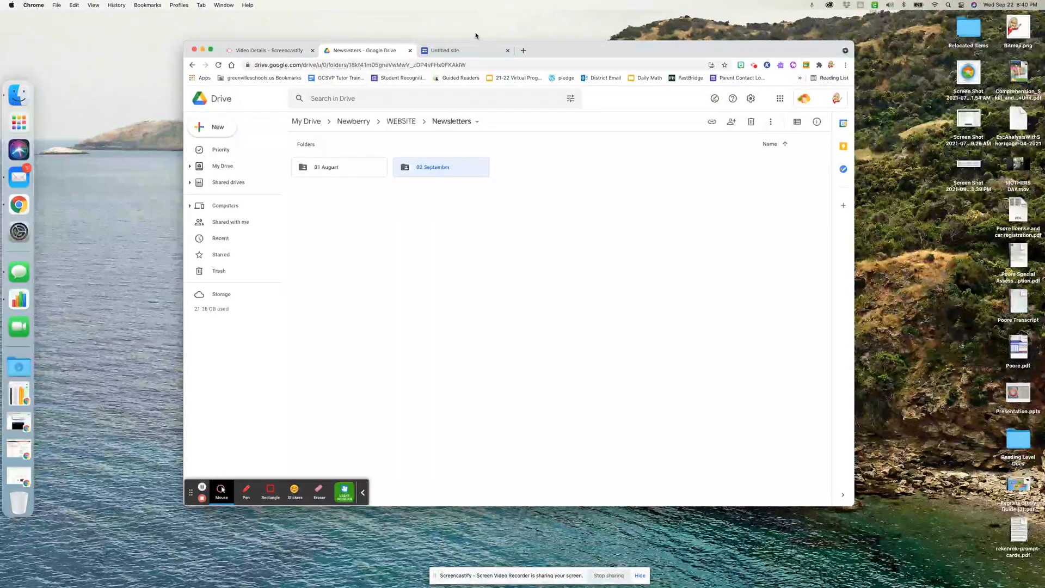
left_click(473, 51)
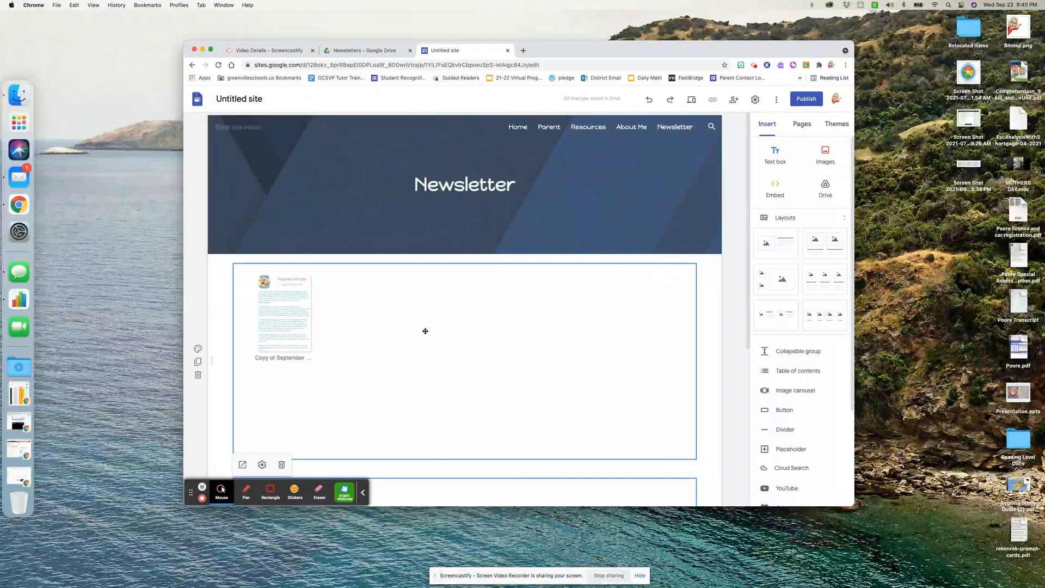
scroll(424, 333, "down", 4)
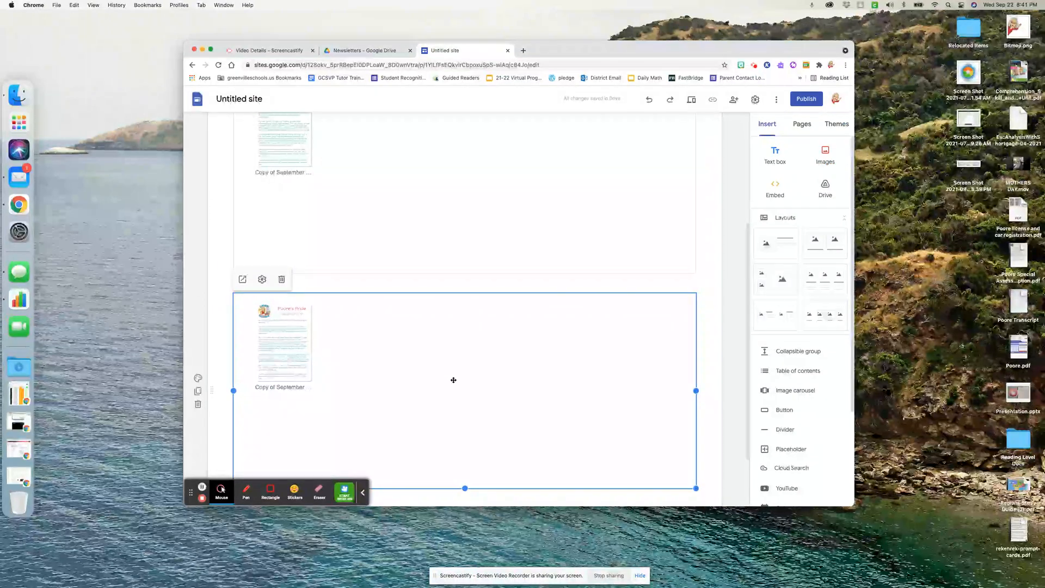
scroll(441, 400, "down", 2)
left_click(400, 439)
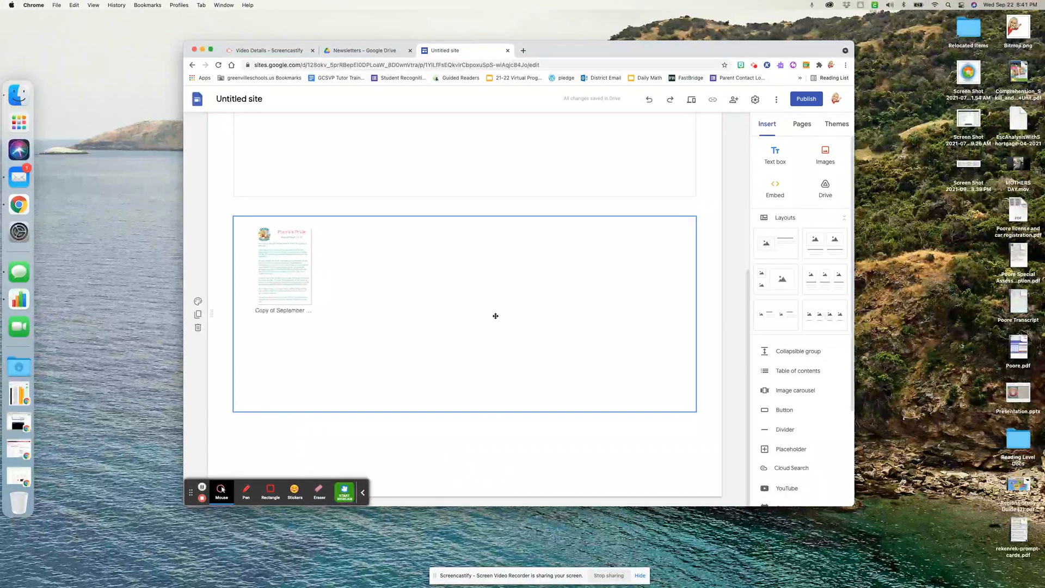
scroll(494, 315, "up", 5)
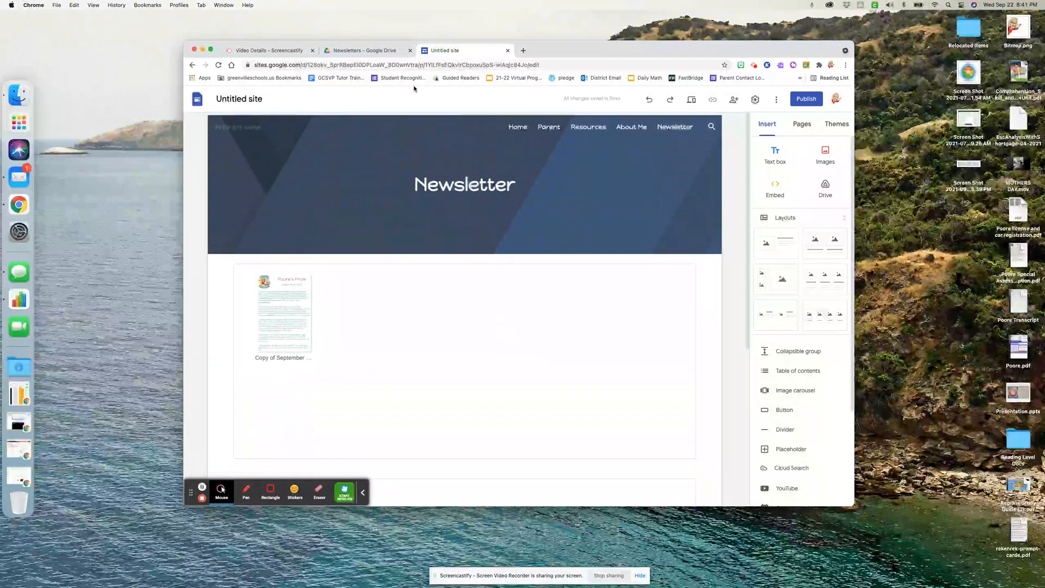
Make a copy of the Copy of September 6-10 newsletter inside the 01 August folder in Google Drive.
left_click(368, 51)
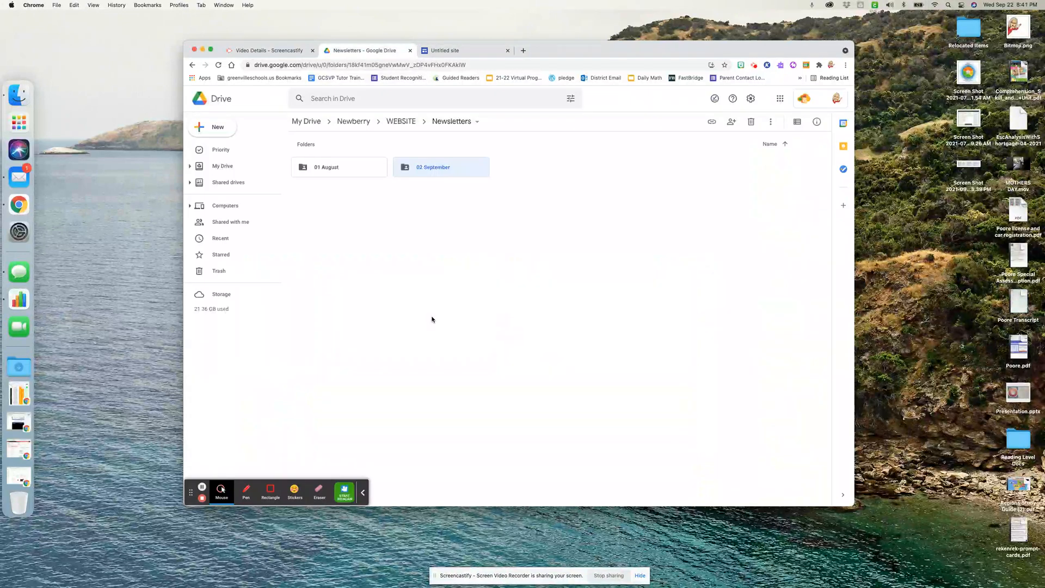
double_click(362, 170)
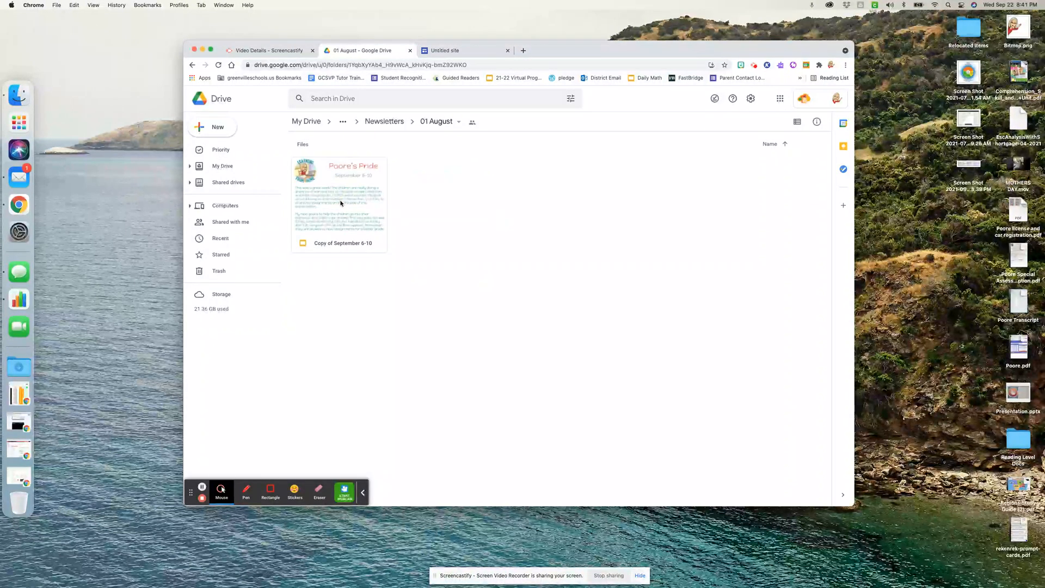
right_click(340, 204)
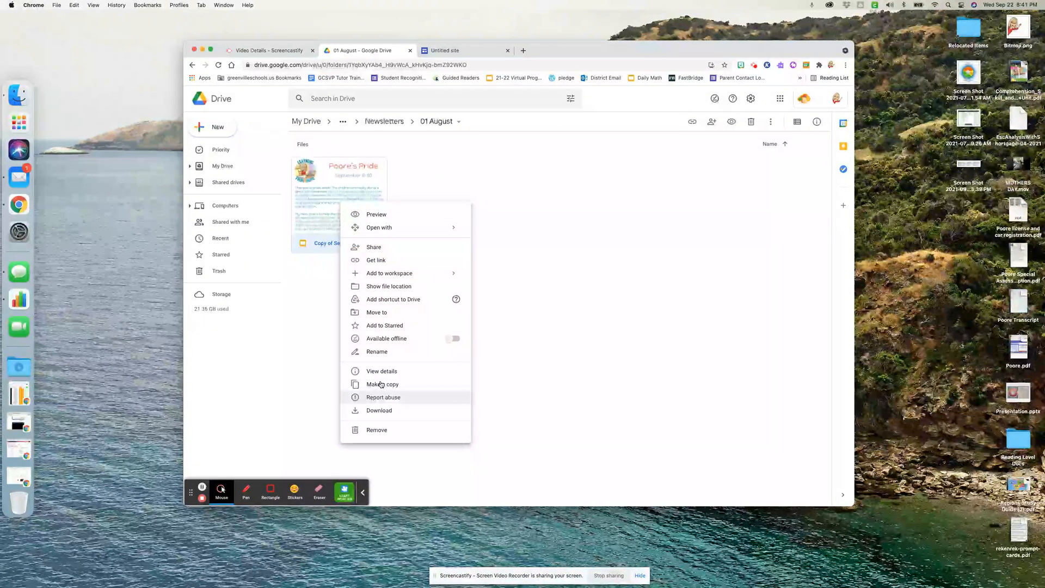
left_click(438, 405)
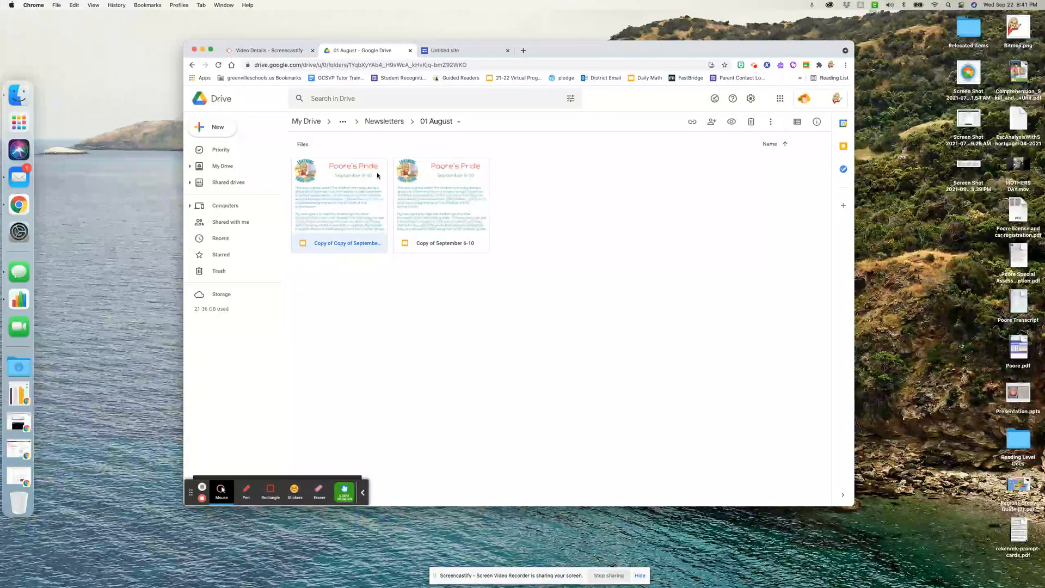
Reload the Newsletter page in Google Sites and check the embedded 01 August folder for the copied newsletter.
left_click(462, 50)
left_click(219, 65)
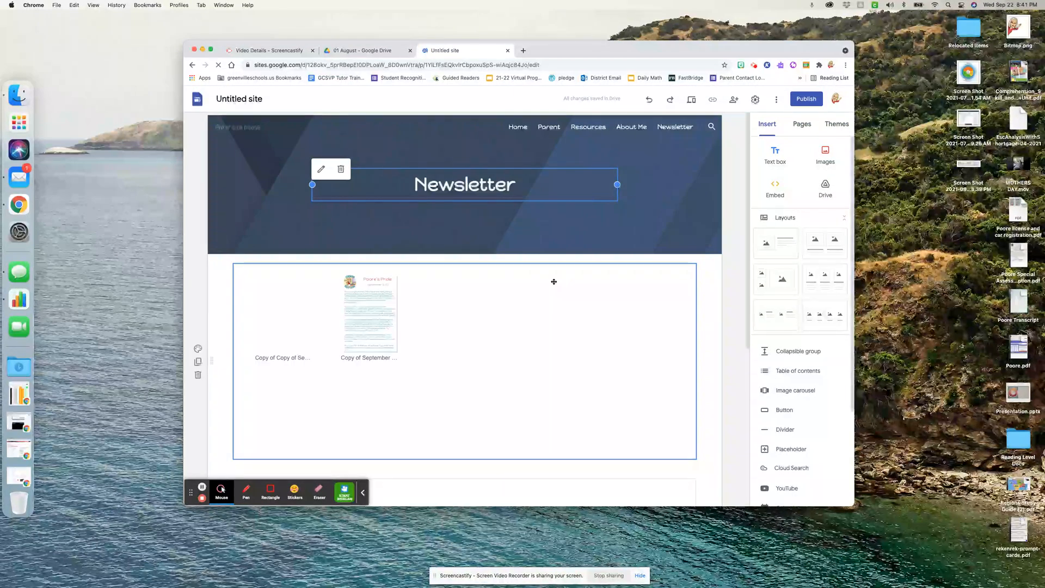
scroll(553, 282, "down", 4)
scroll(553, 281, "up", 2)
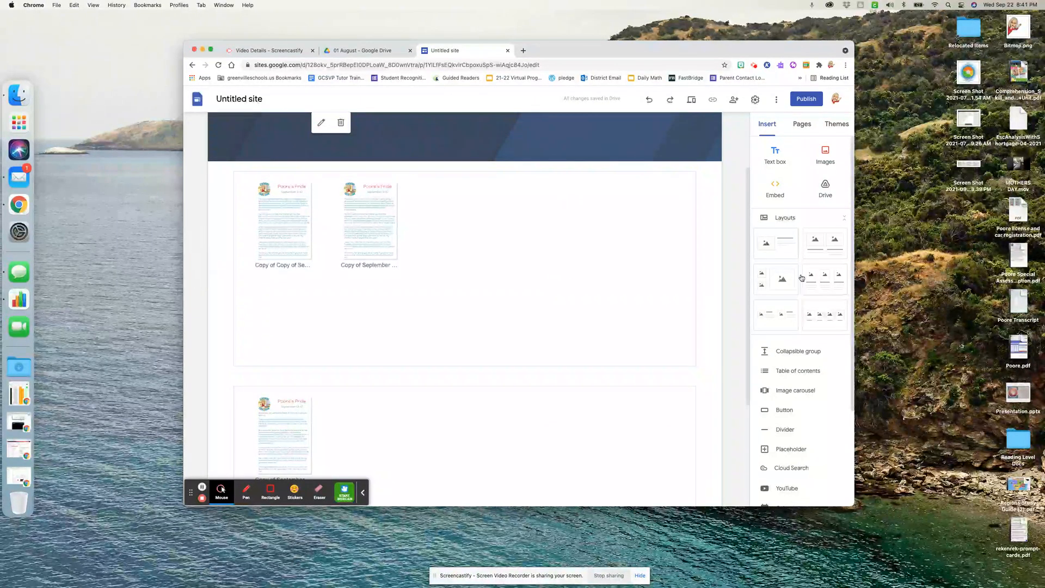
Browse the Drive content available for insertion to the Newberry > WEBSITE > Newsletters folder.
left_click(825, 185)
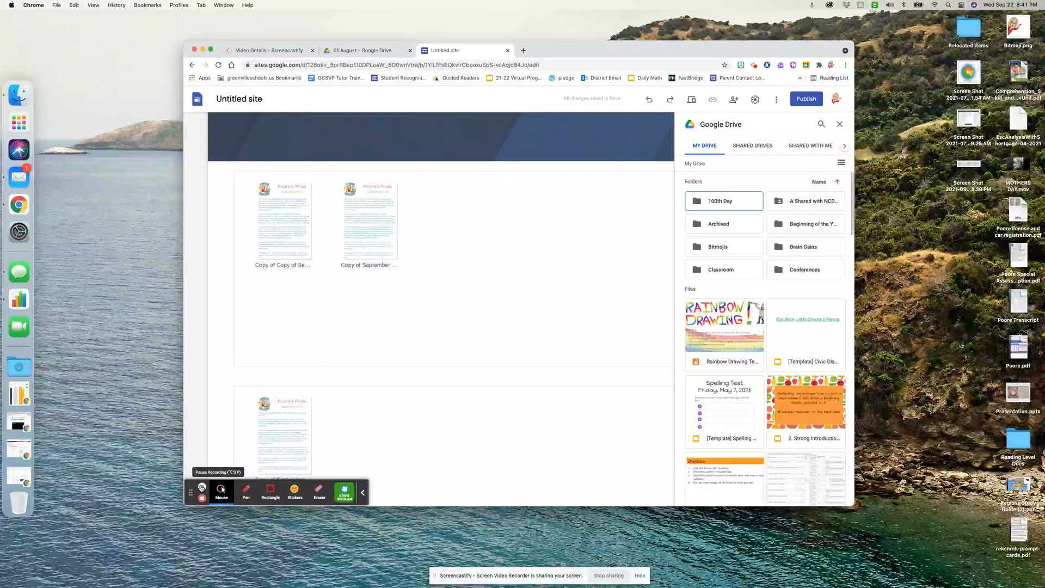
scroll(828, 301, "down", 3)
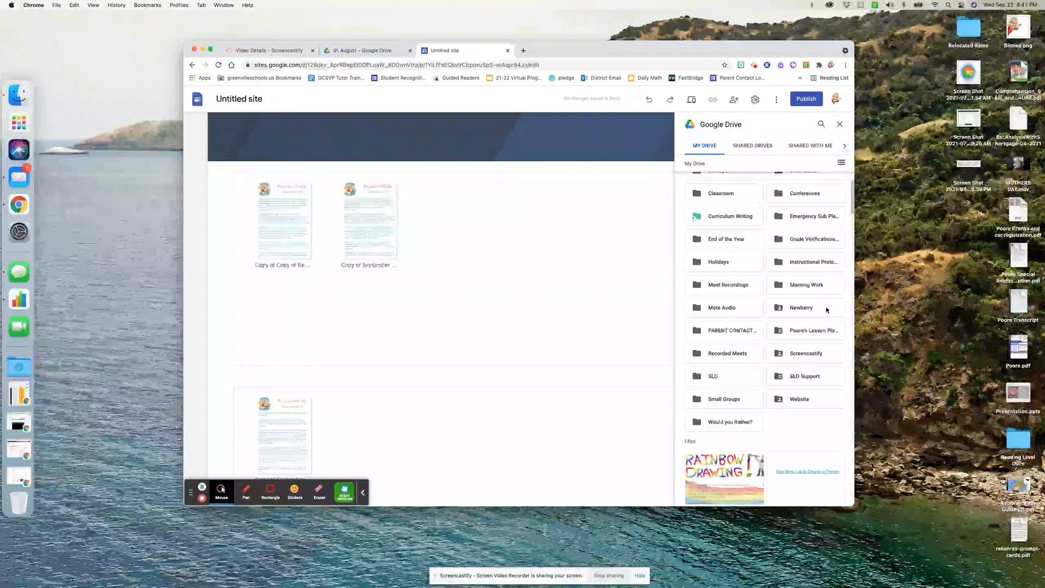
left_click(821, 308)
left_click(722, 201)
double_click(722, 201)
double_click(721, 200)
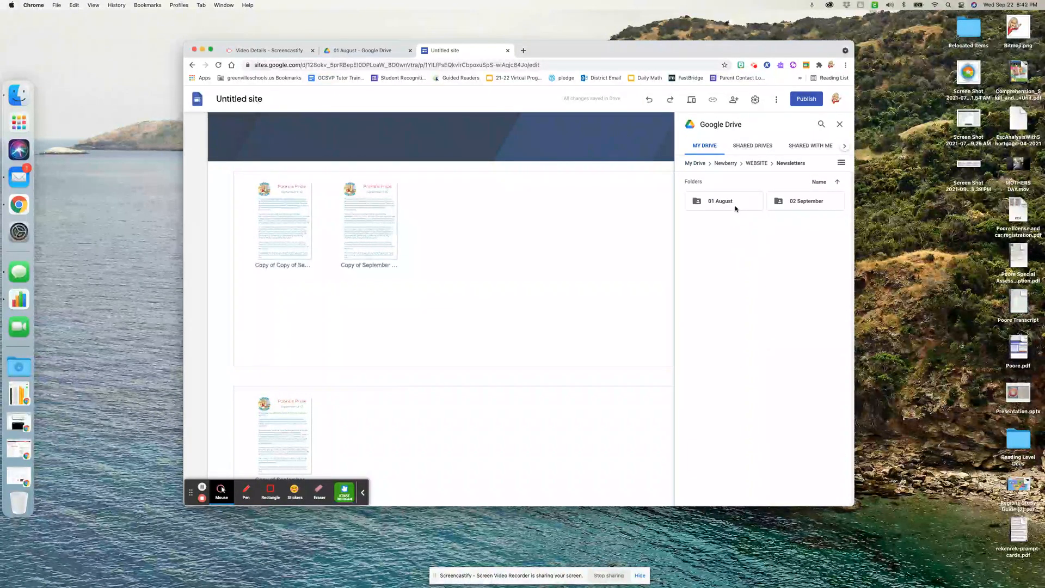
Try selecting the 01 August and 02 September folders together for insertion, and clear the selection.
left_click(736, 208)
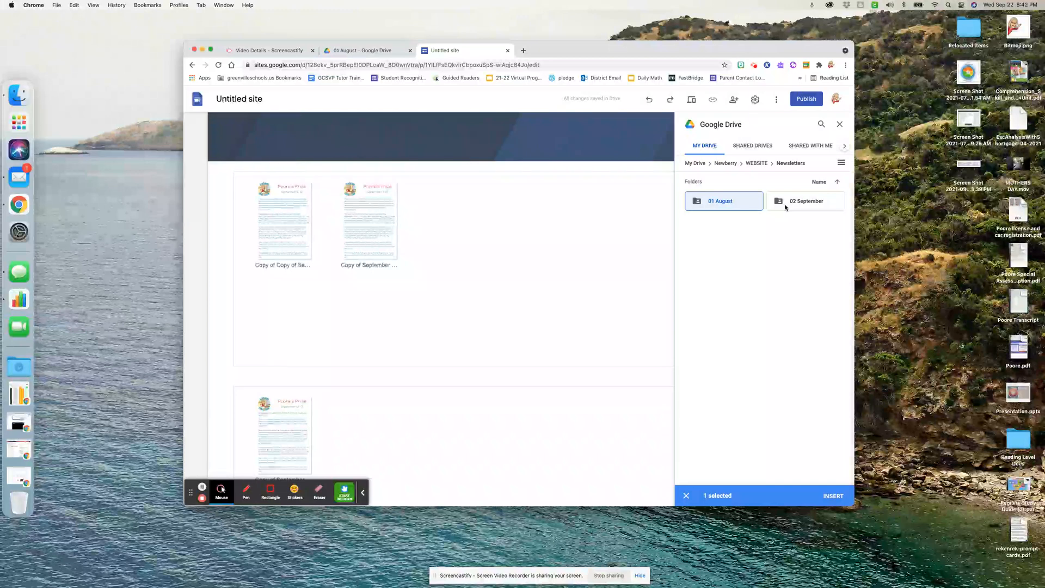
left_click(785, 207, "super")
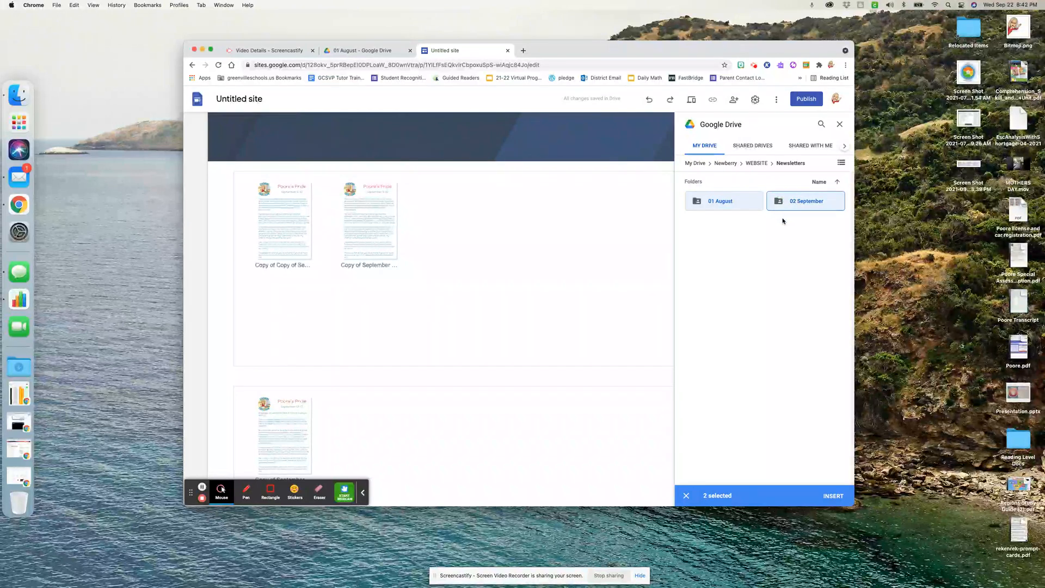
left_click(727, 205, "super")
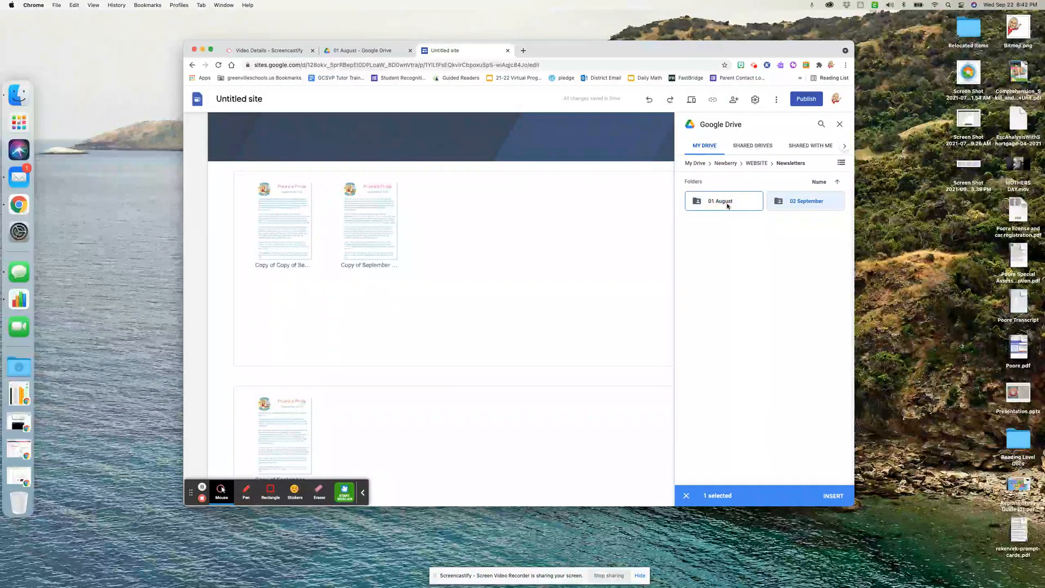
left_click(726, 205, "super")
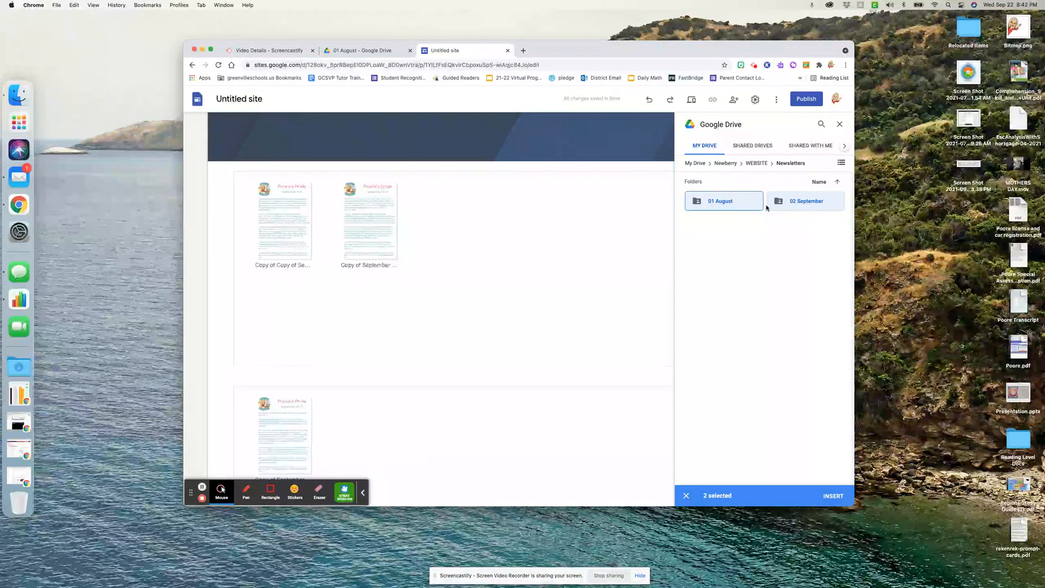
left_click(767, 261)
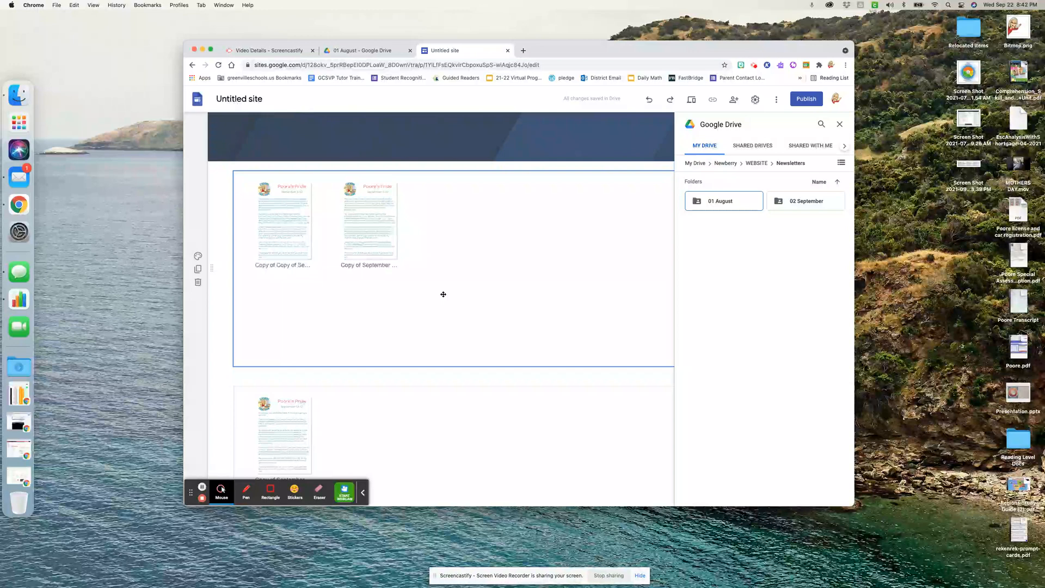
scroll(443, 294, "up", 3)
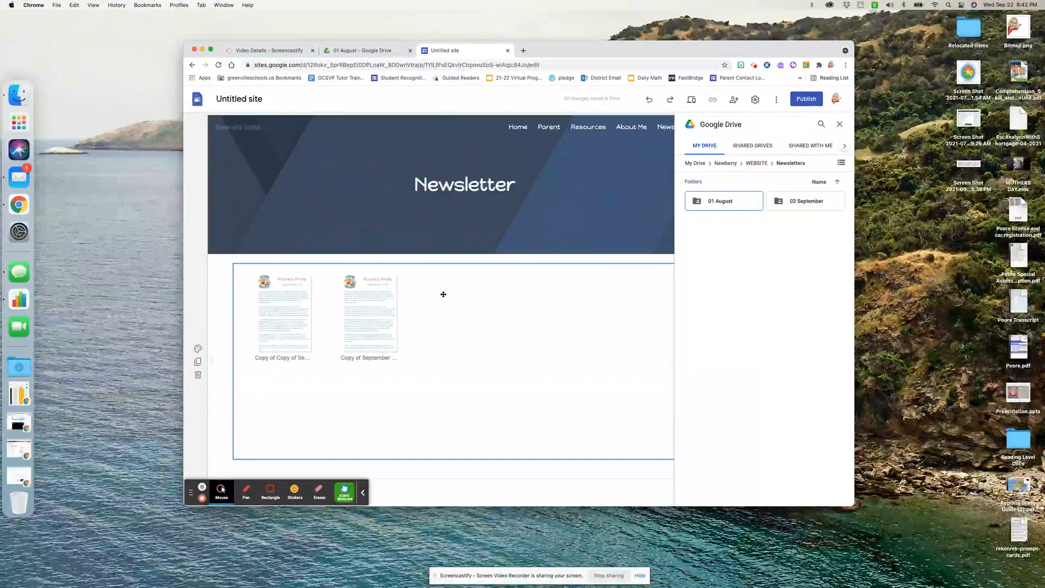